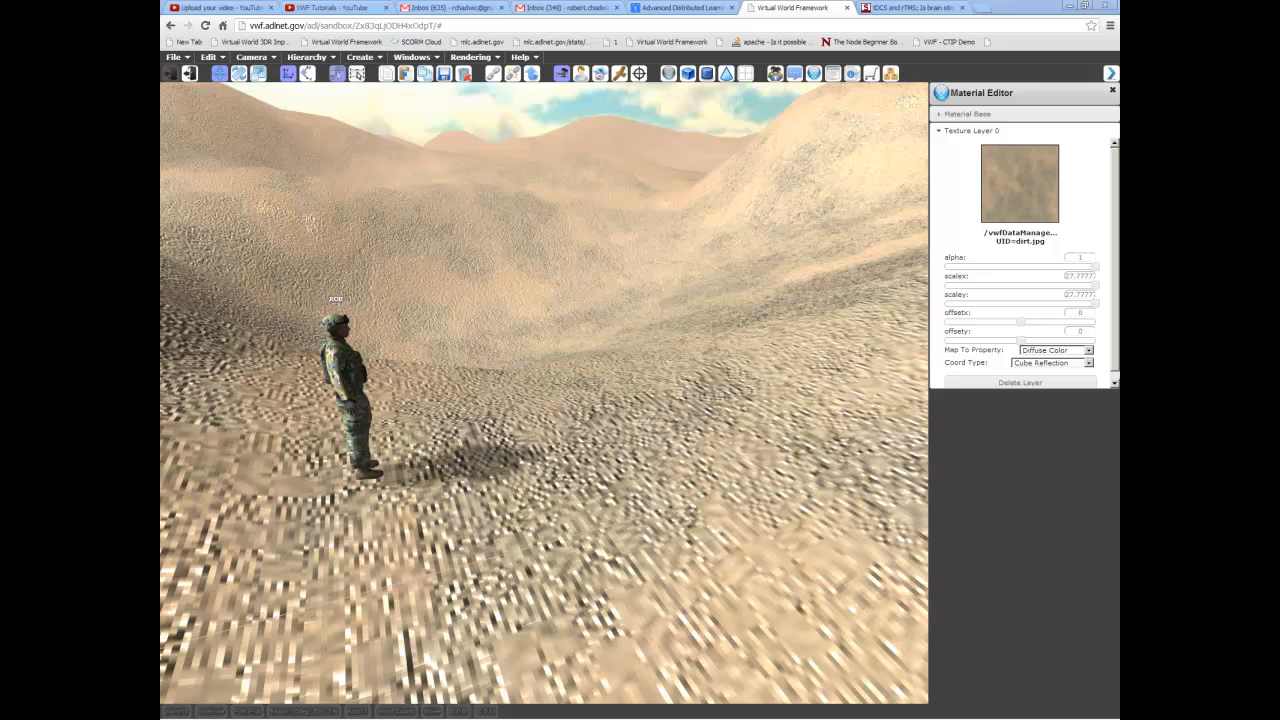
Create a sphere primitive on the terrain beside the soldier and delete it again
middle_click_drag(758, 254, 589, 226)
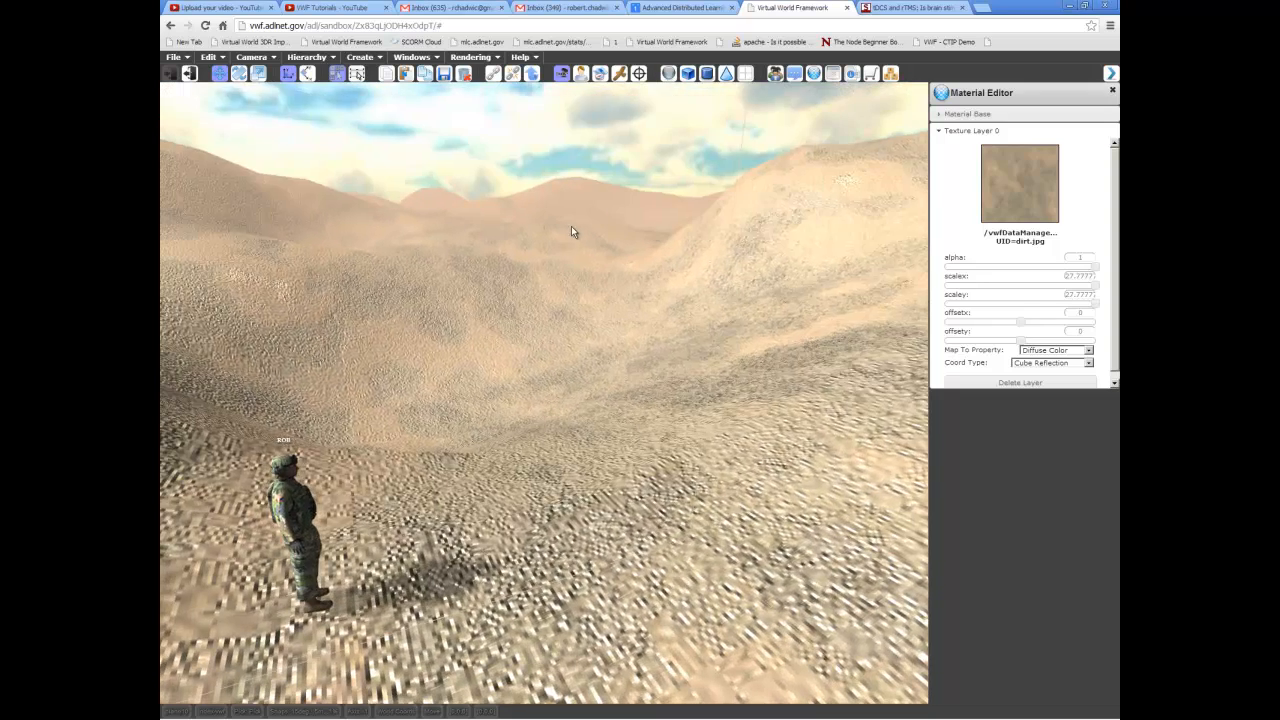
middle_click_drag(509, 160, 659, 353)
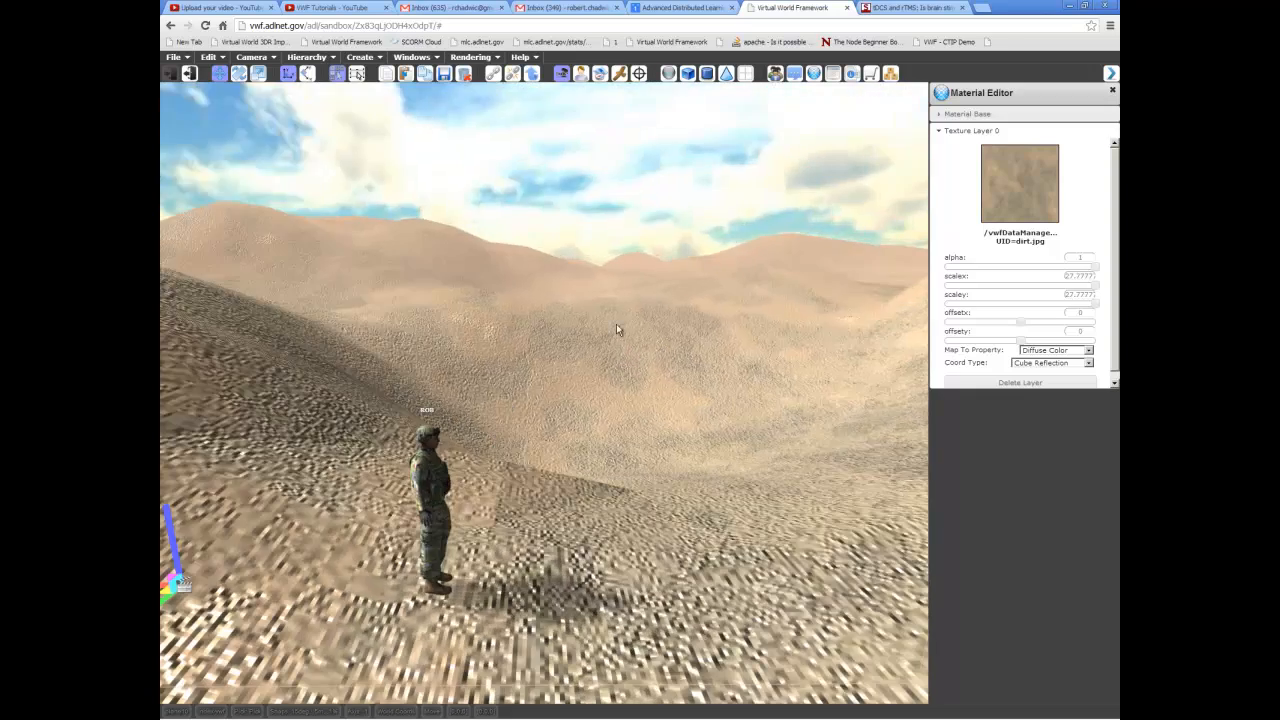
middle_click_drag(660, 410, 688, 101)
left_click(668, 73)
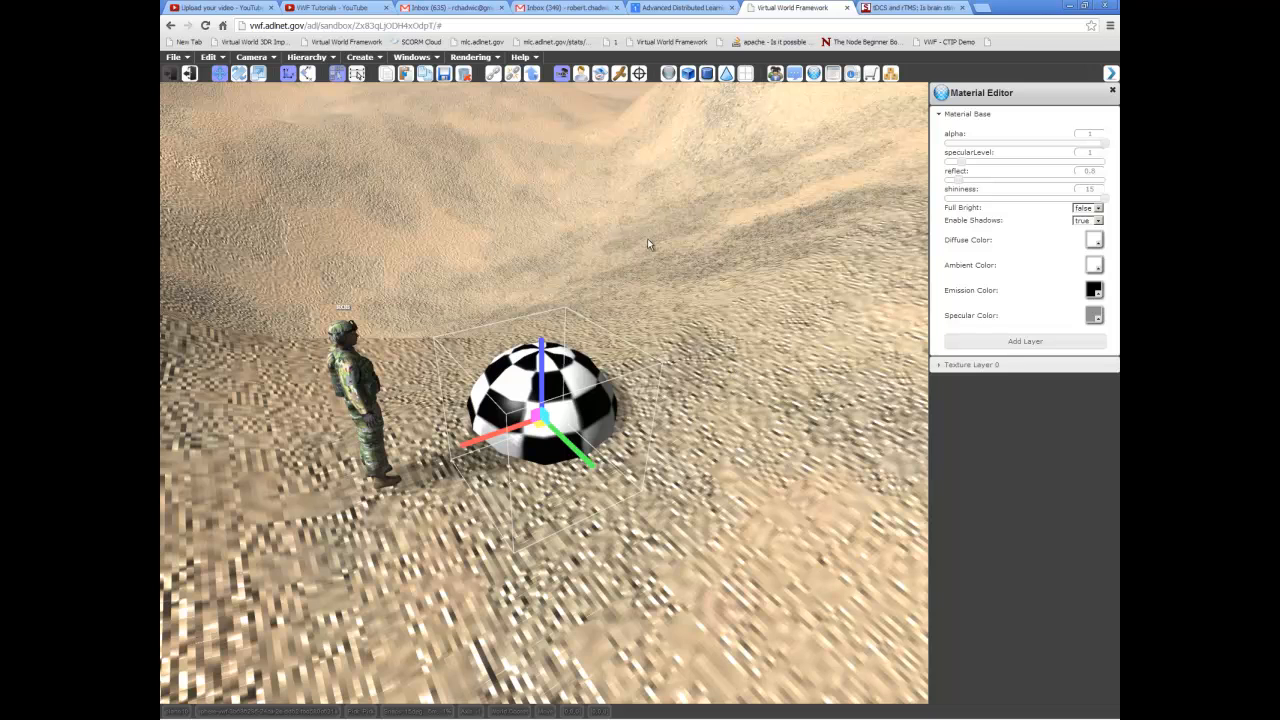
middle_click_drag(809, 328, 716, 329)
key("Delete")
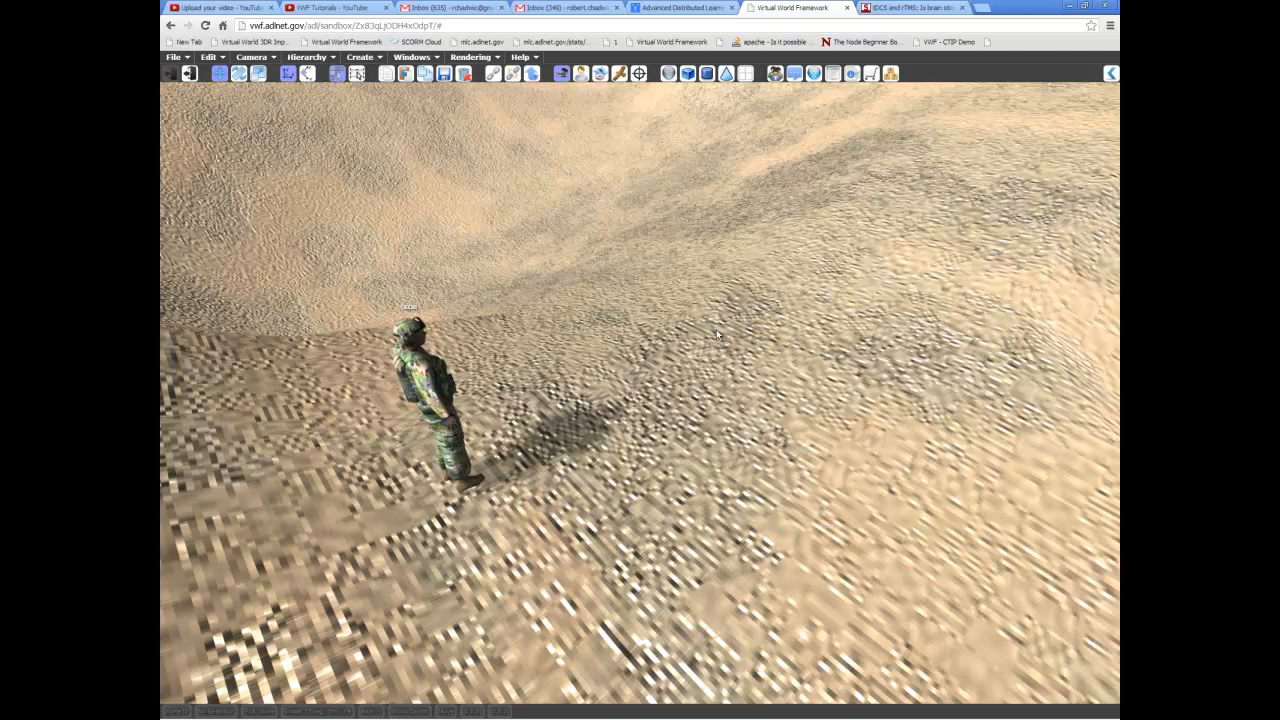
middle_click_drag(716, 329, 704, 334)
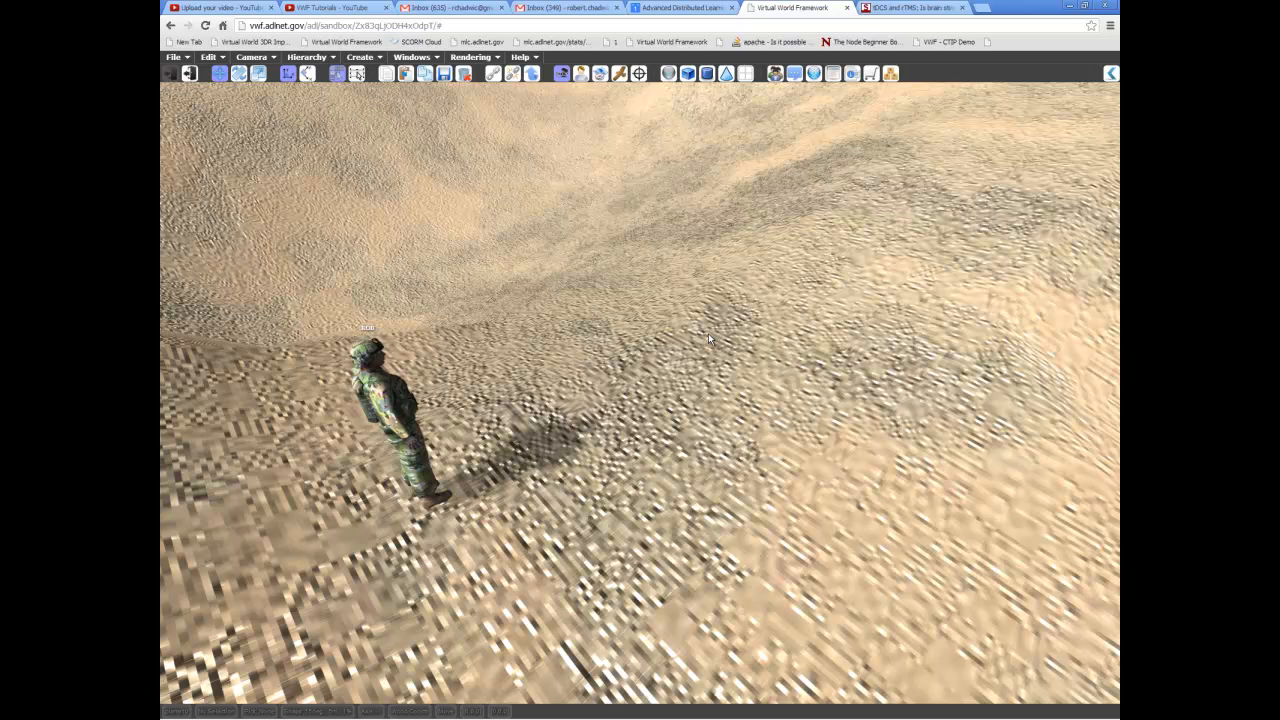
mouse_move(780, 328)
middle_mouse_down()
mouse_move(768, 344)
mouse_move(780, 328)
mouse_move(763, 333)
middle_mouse_up()
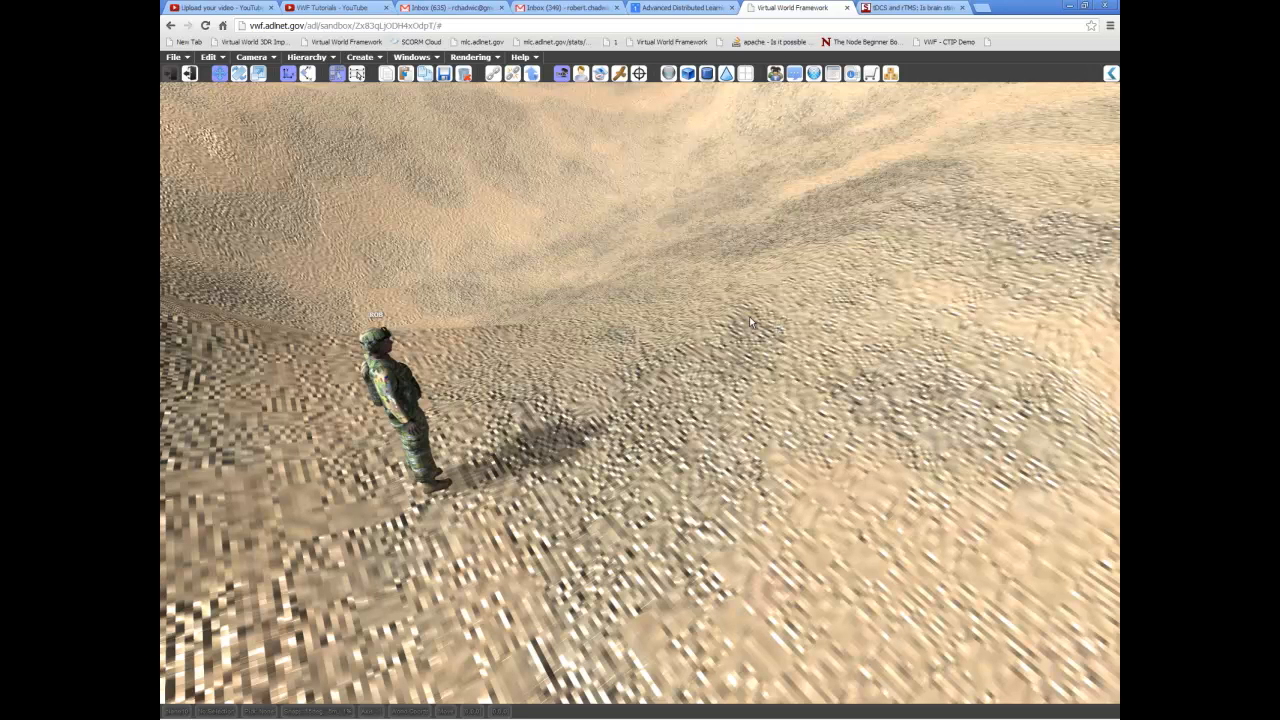
middle_click_drag(757, 296, 735, 329)
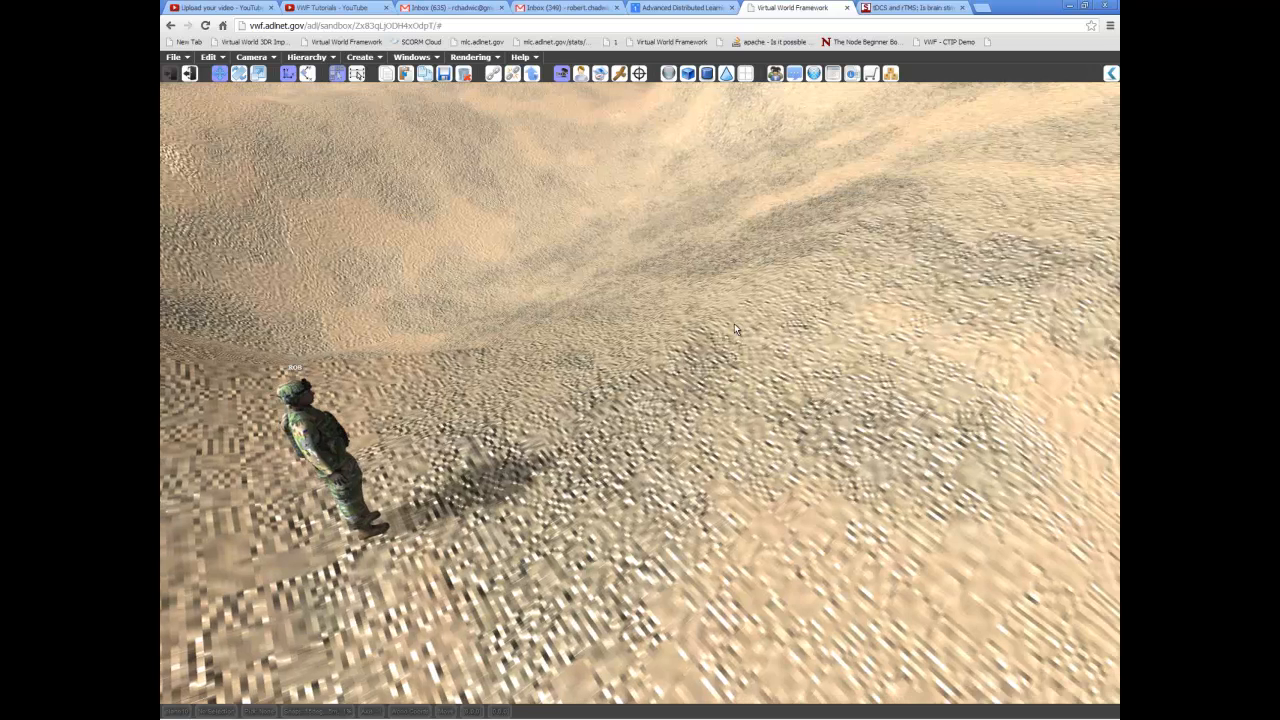
middle_click_drag(668, 378, 677, 402)
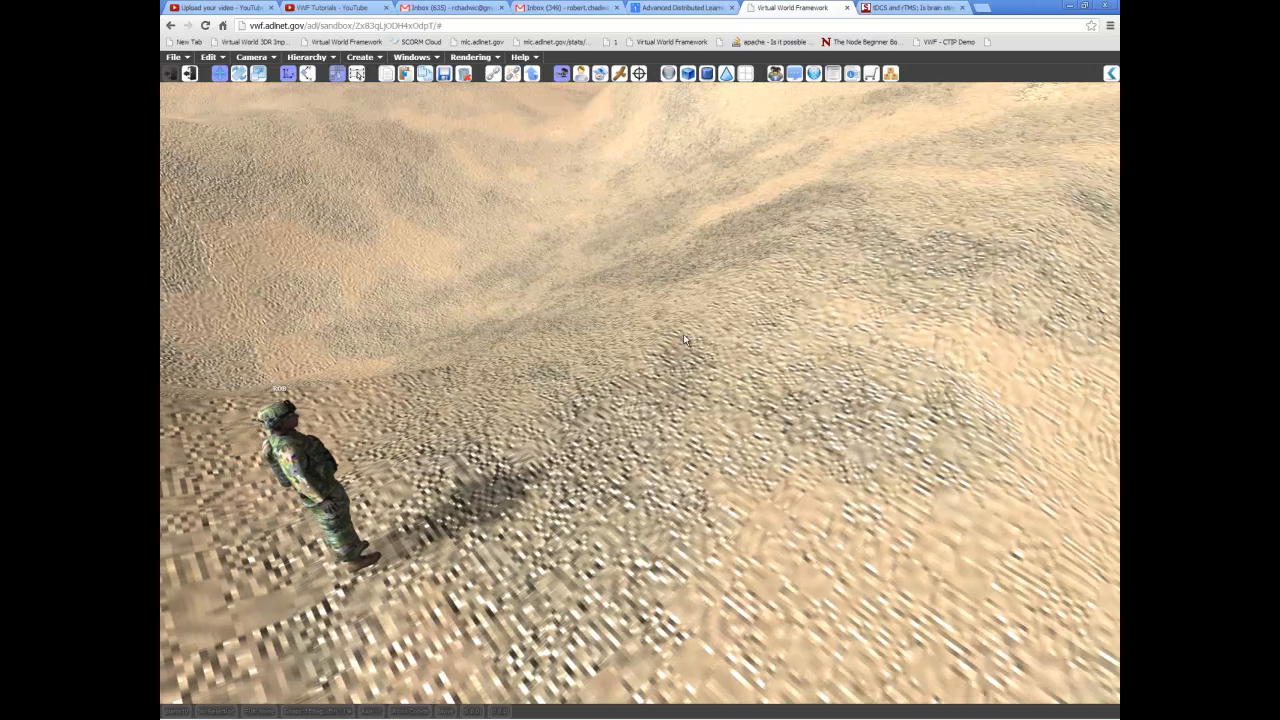
middle_click_drag(791, 425, 790, 402)
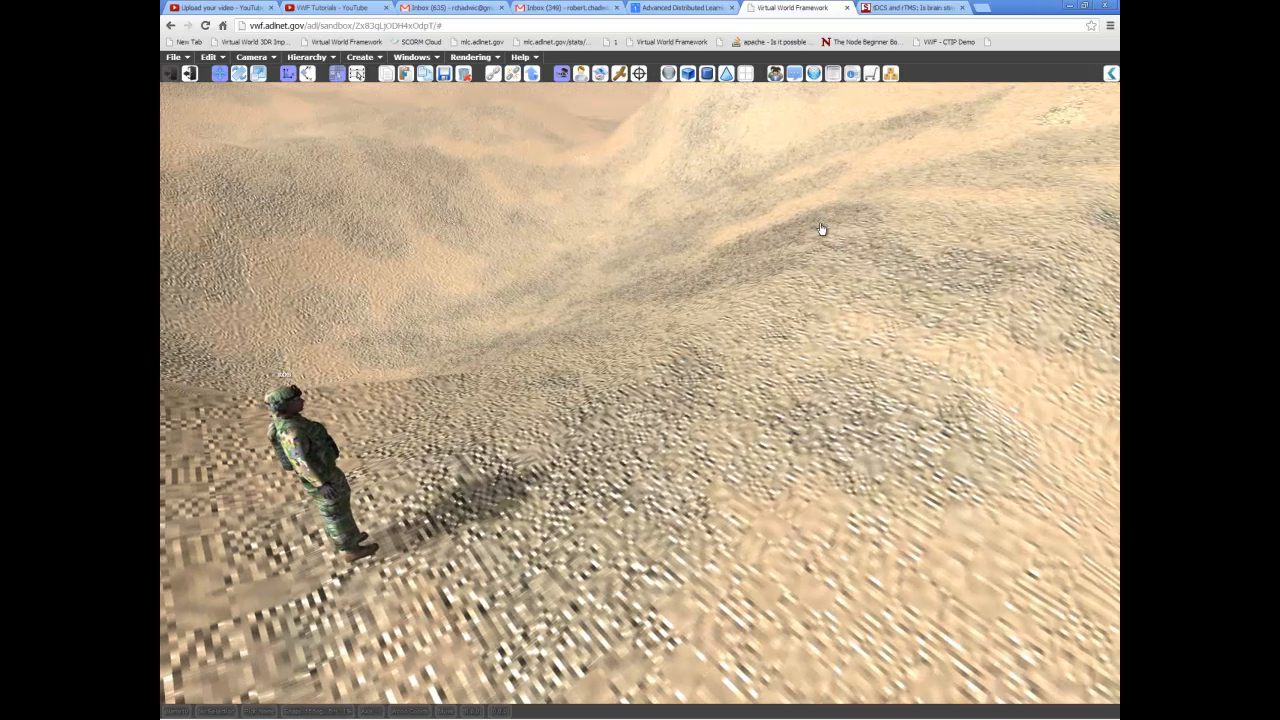
Open the 3DR model library and search it for "tree"
left_click(871, 74)
middle_click_drag(859, 343, 829, 301)
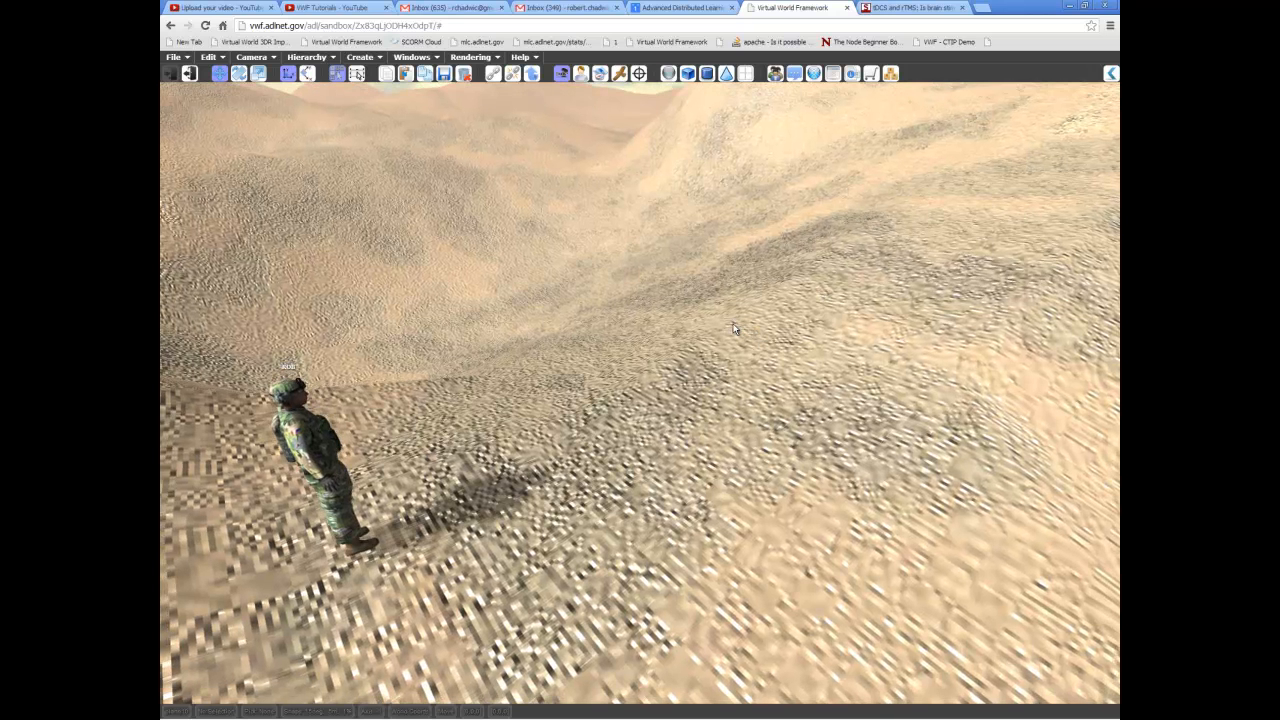
left_click(872, 75)
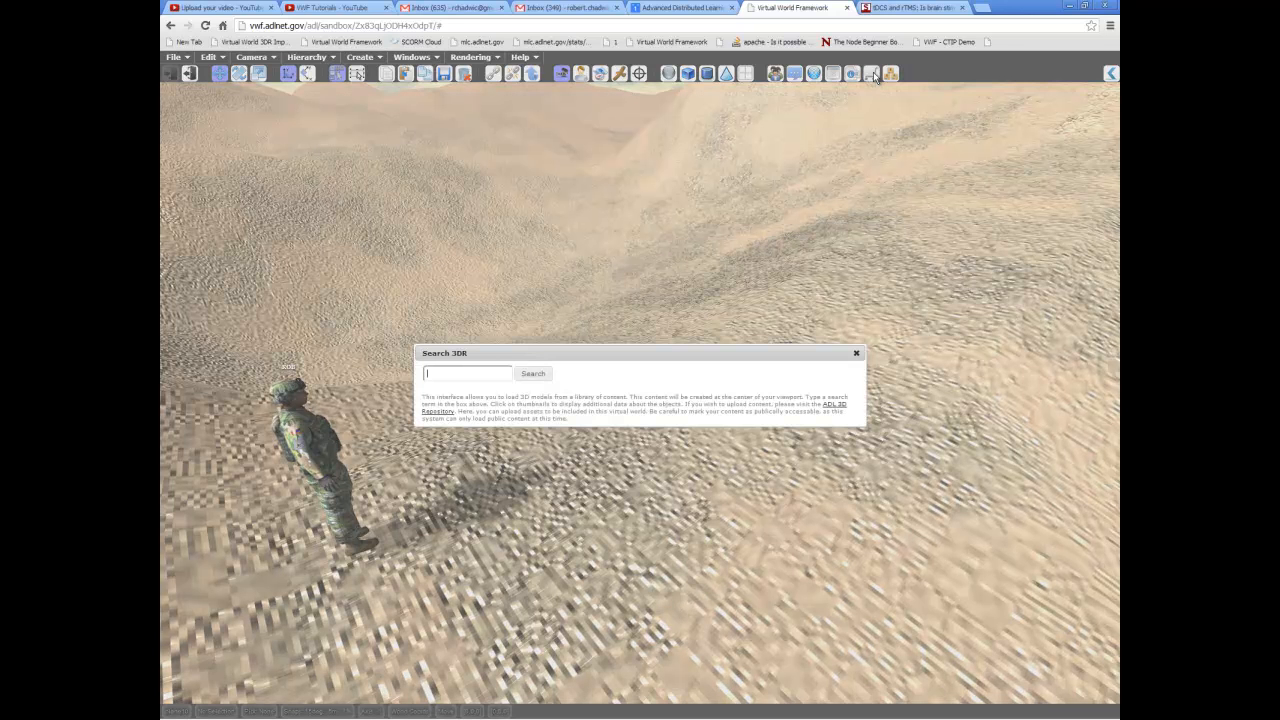
left_click_drag(745, 350, 756, 331)
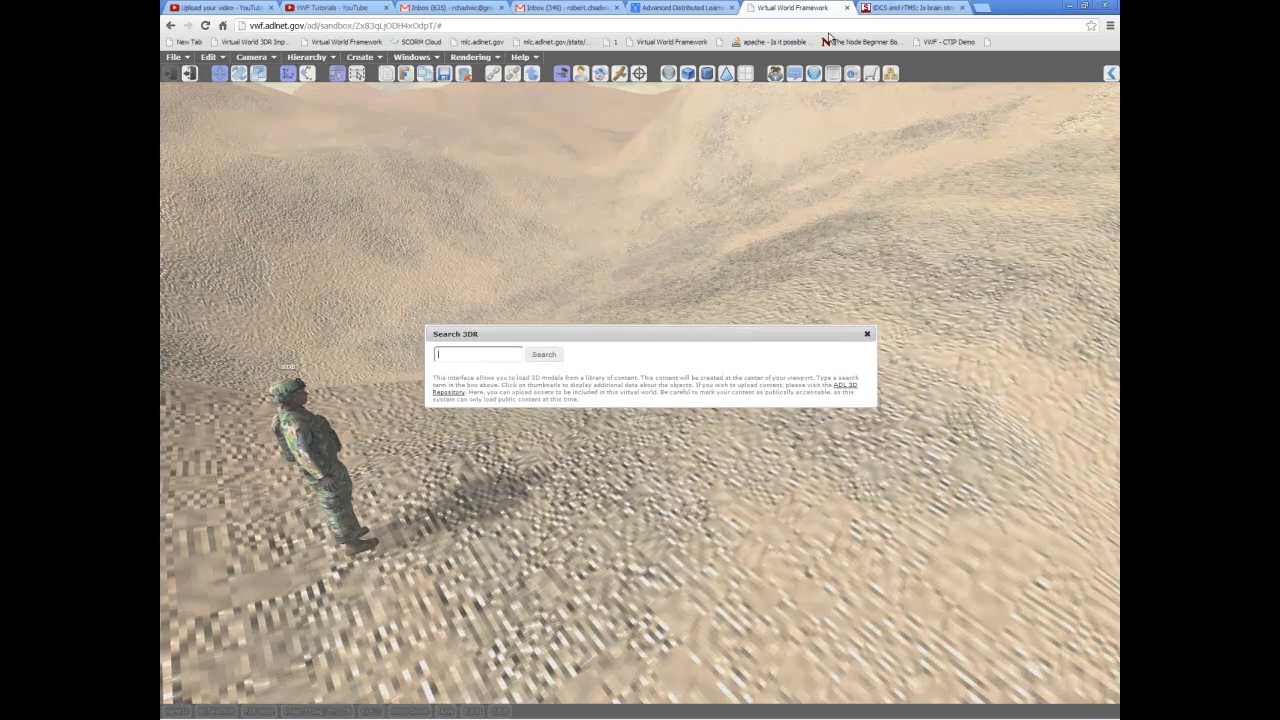
left_click(489, 355)
type("tree")
left_click(549, 357)
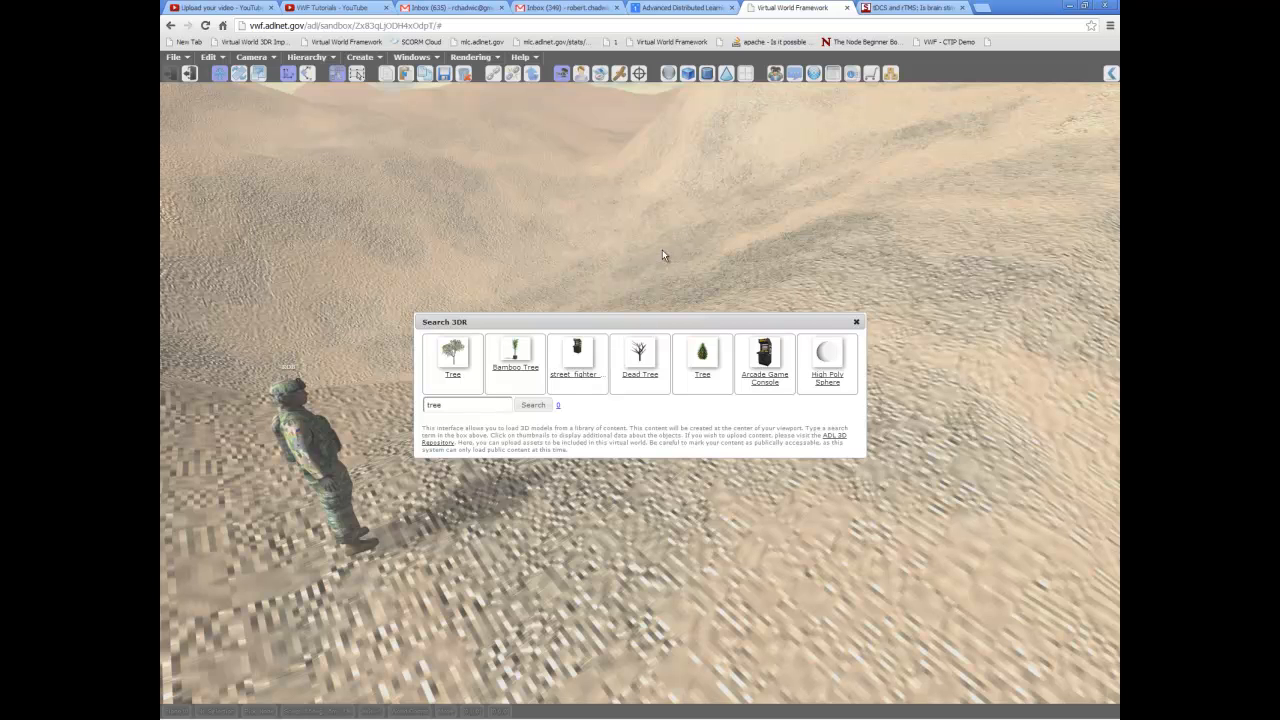
View the model details of the Dead Tree and close them
left_click(646, 379)
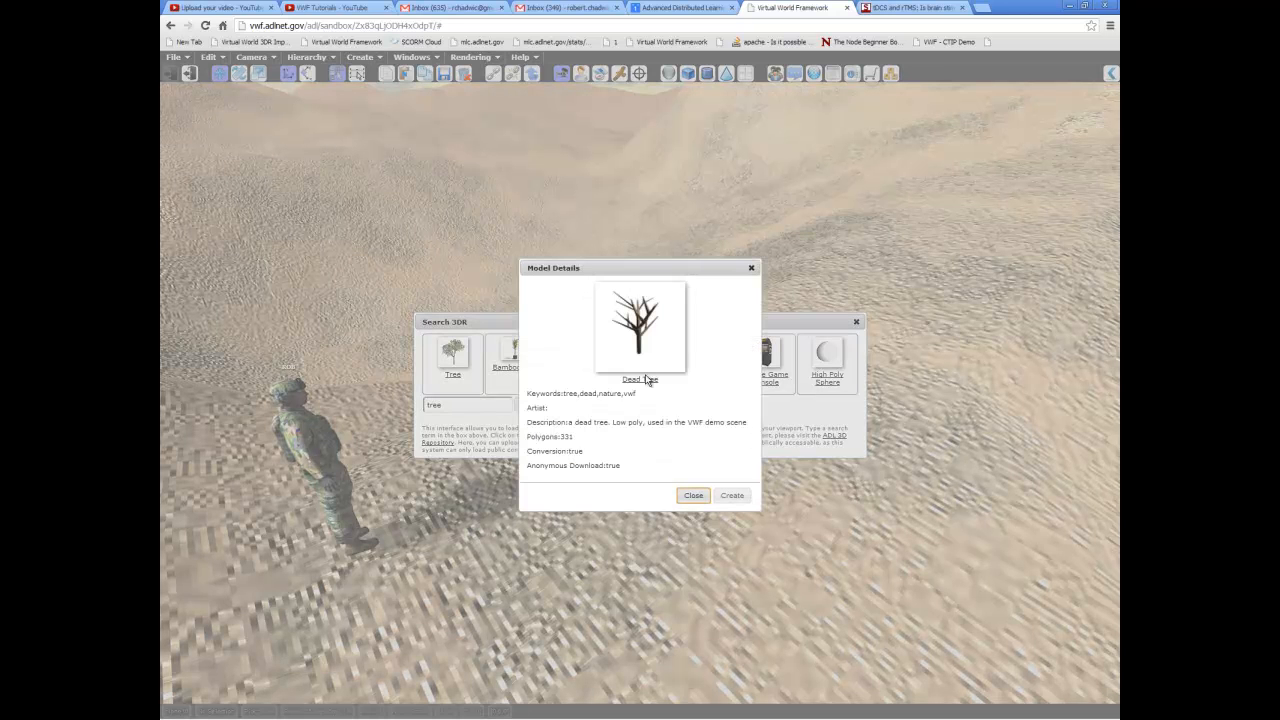
left_click_drag(617, 269, 804, 238)
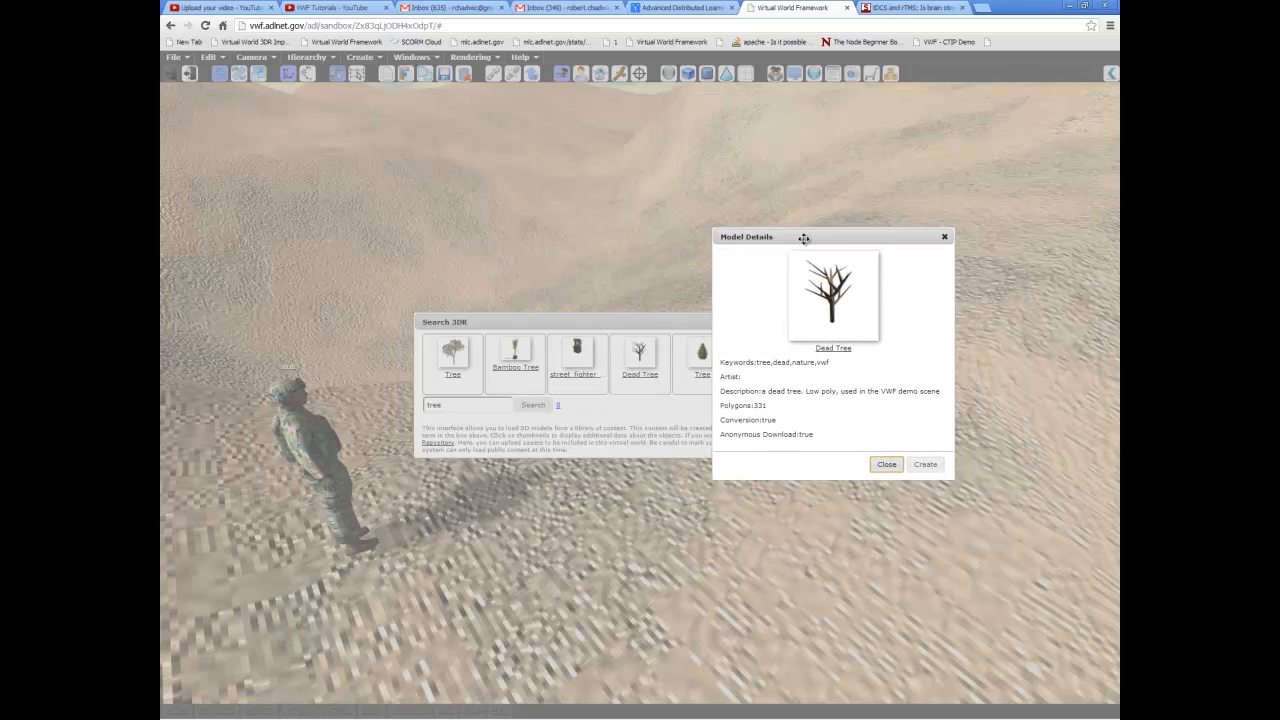
left_click(886, 464)
Search the 3DR library for "military" and for "table"
double_click(475, 404)
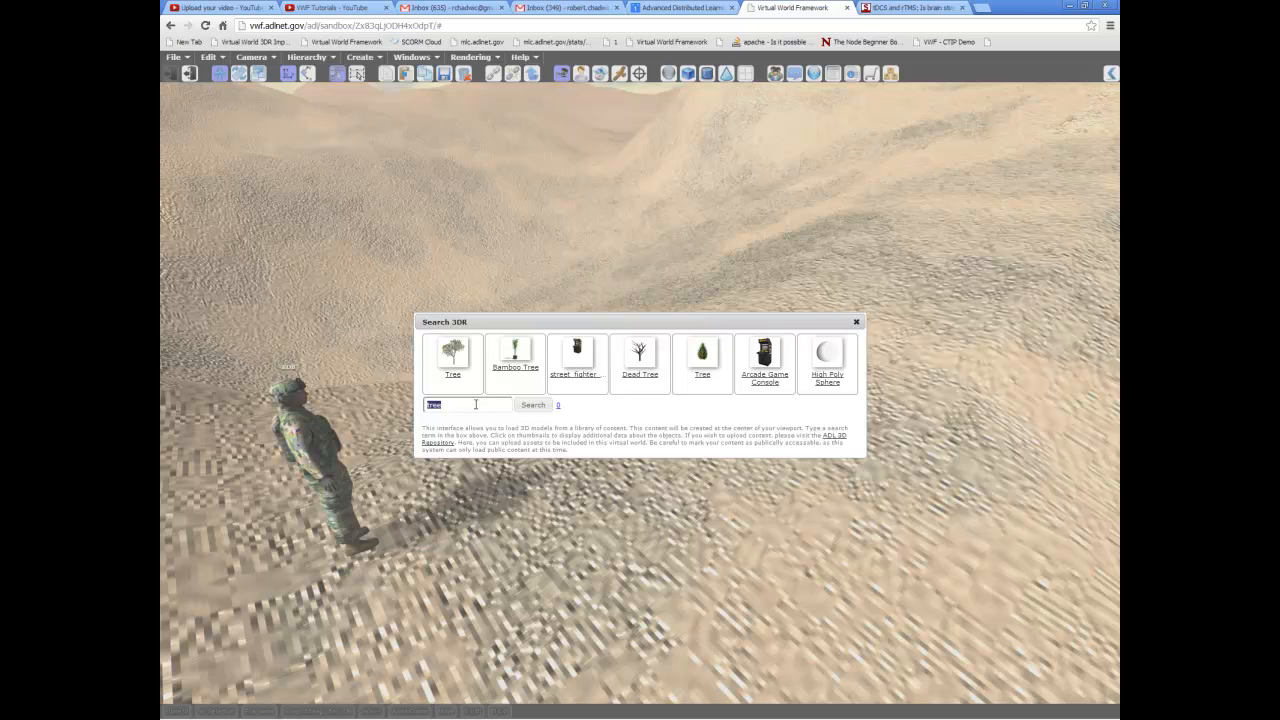
type("military")
left_click(531, 406)
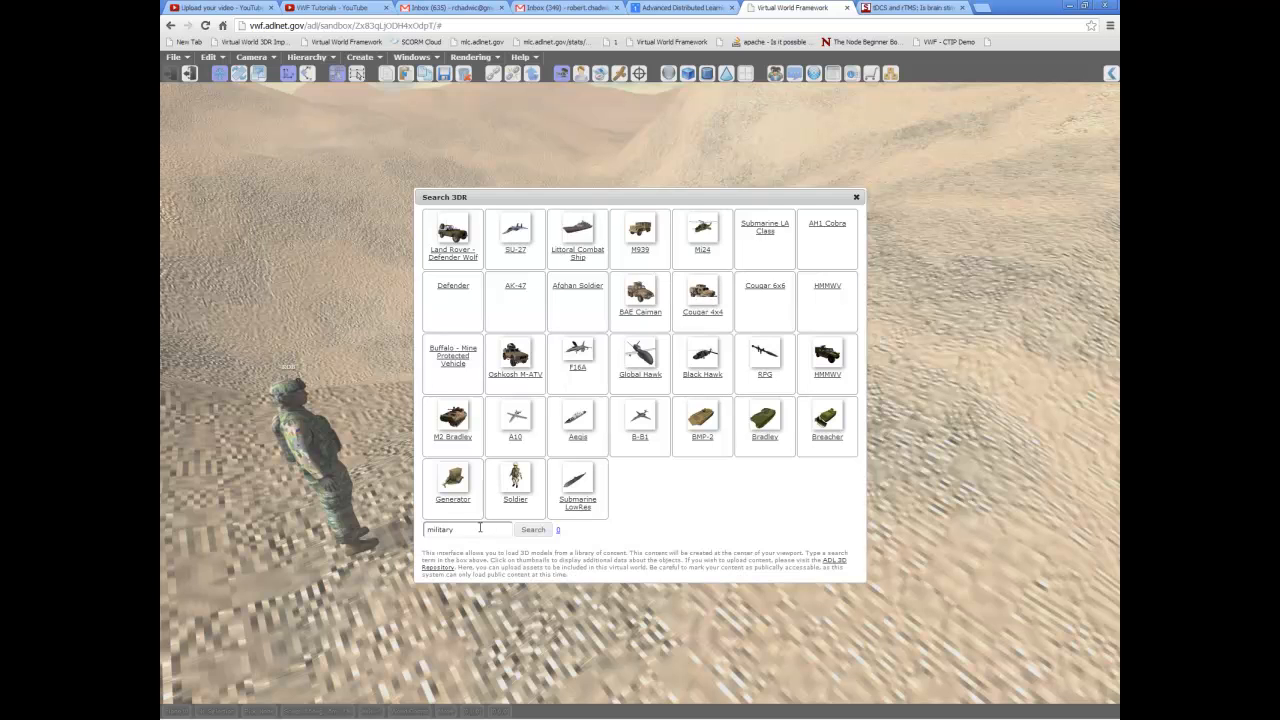
double_click(480, 528)
key("BackSpace")
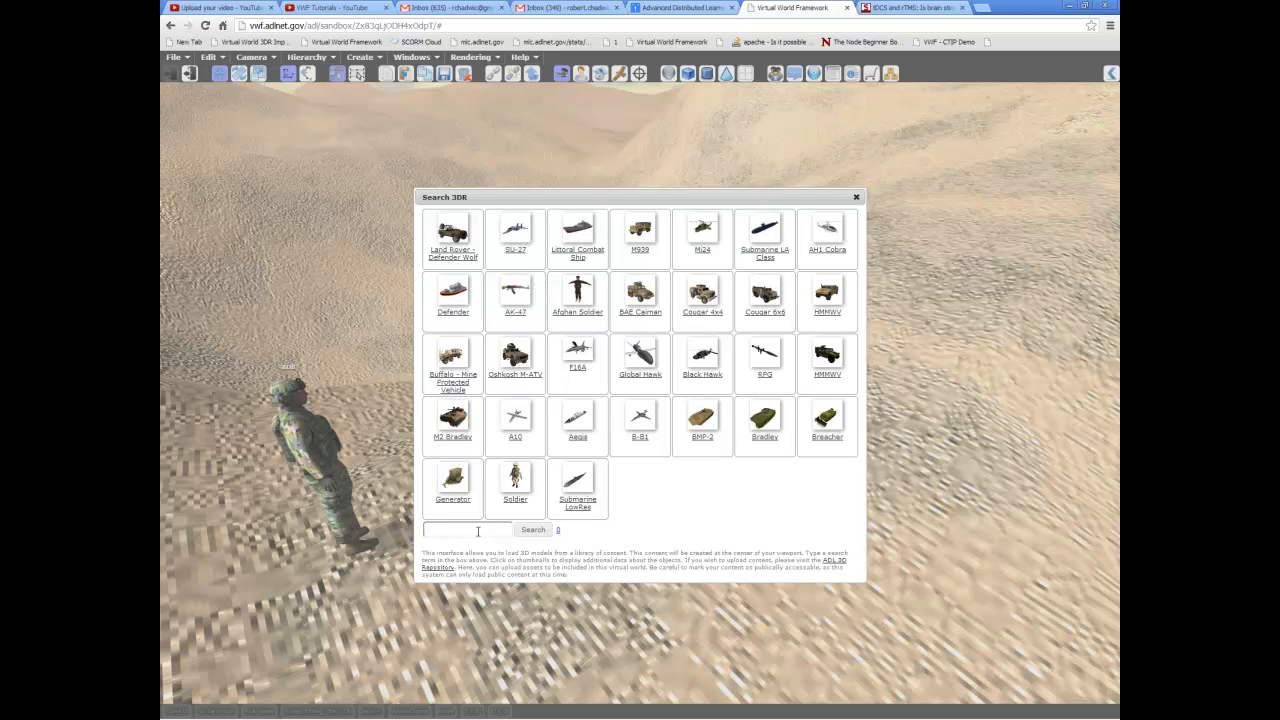
type("table")
left_click(534, 529)
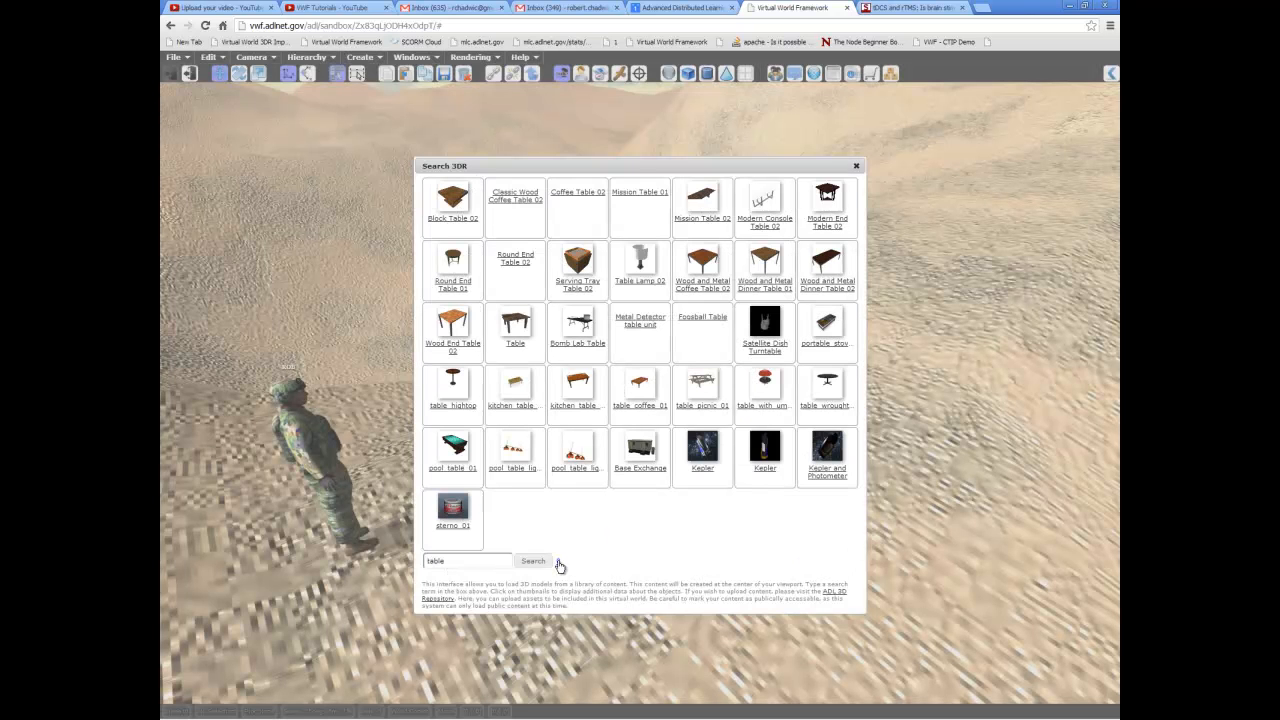
Search the 3DR library for "furniture", correcting the spelling of the search term
double_click(461, 560)
type("furniture")
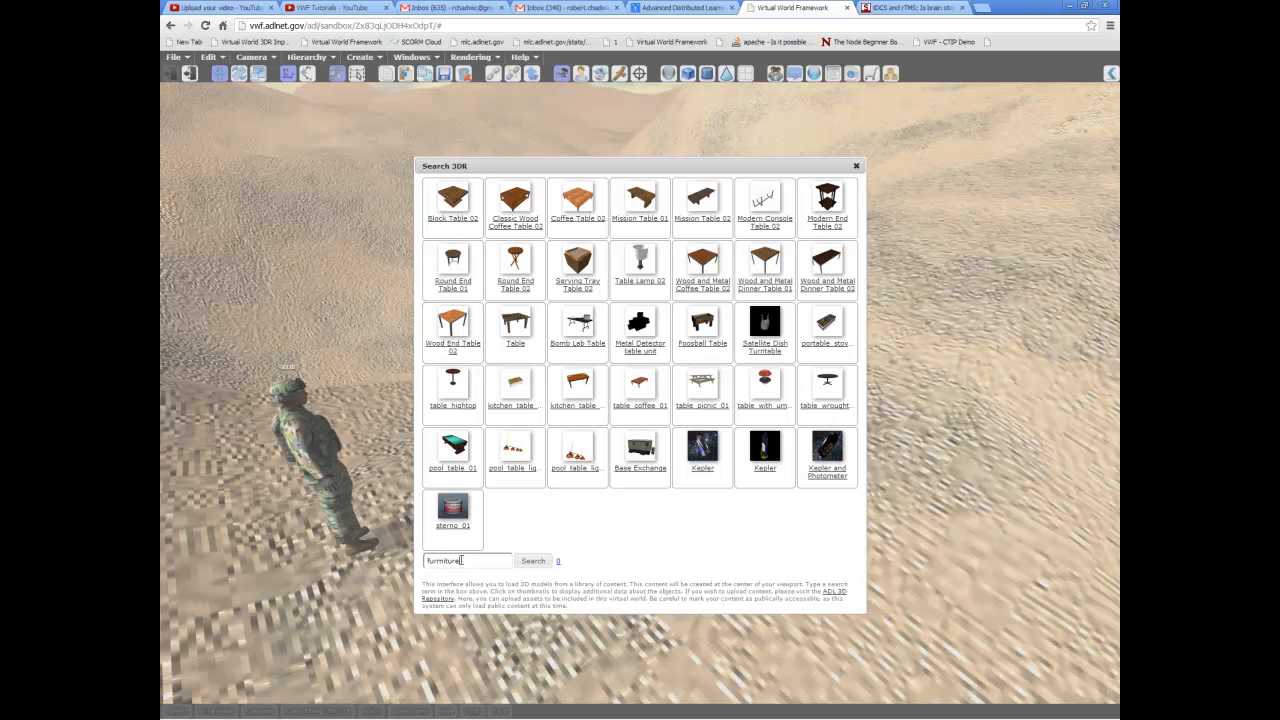
left_click(437, 558)
key("Delete")
key("Delete")
left_click(544, 566)
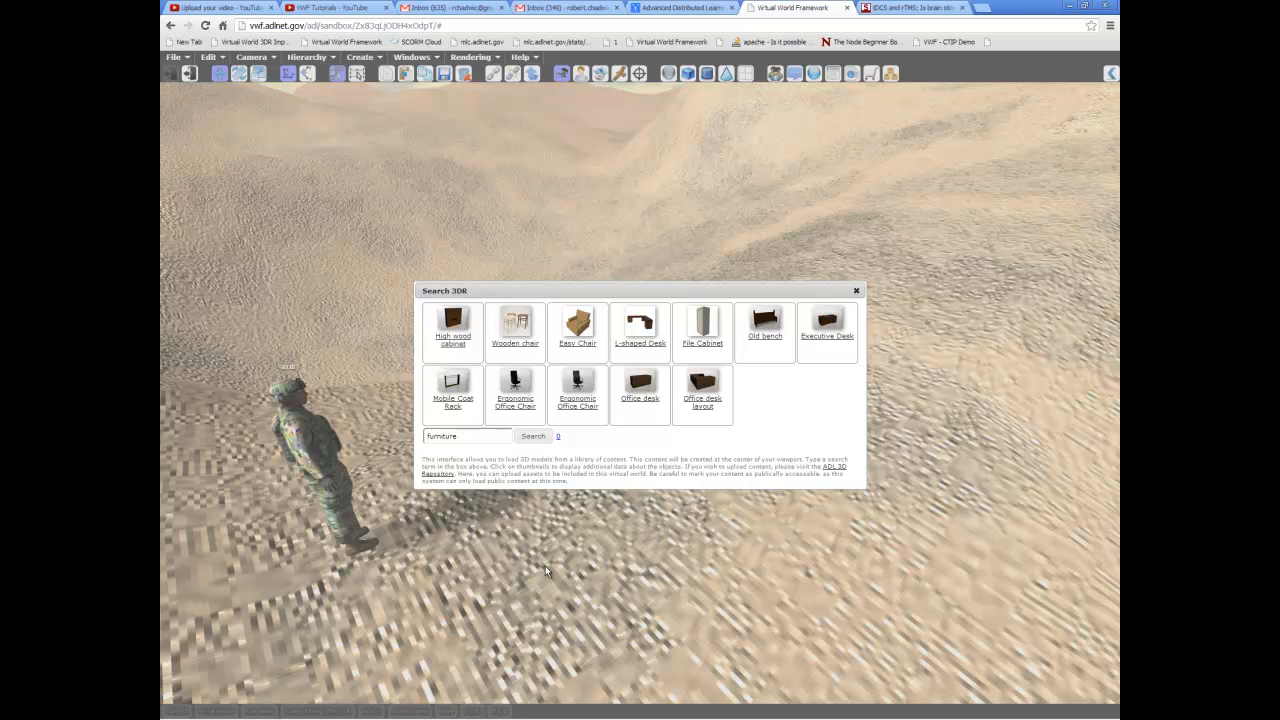
Search the 3DR library for "chair"
double_click(442, 435)
key("BackSpace")
left_click(530, 437)
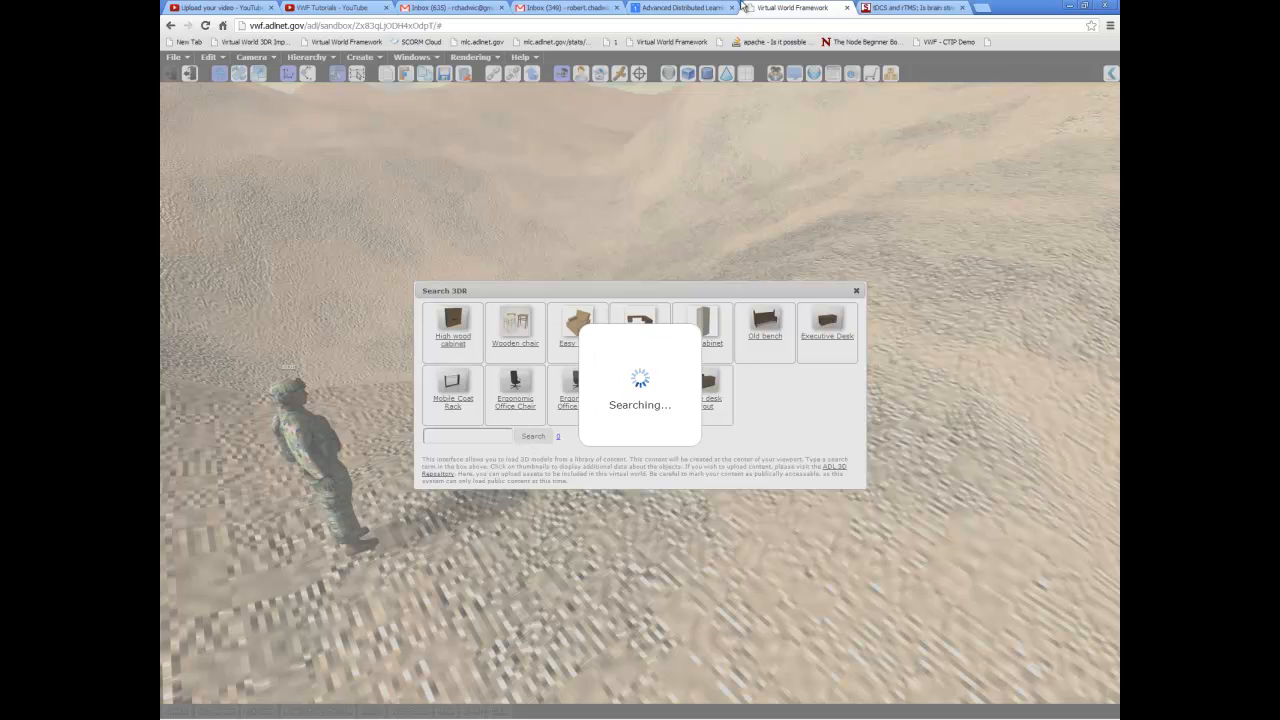
Open the ADL 3D Repository website at 3dr.adlnet.gov in a new browser tab
left_click(988, 7)
type("3dr.adlnet.gov")
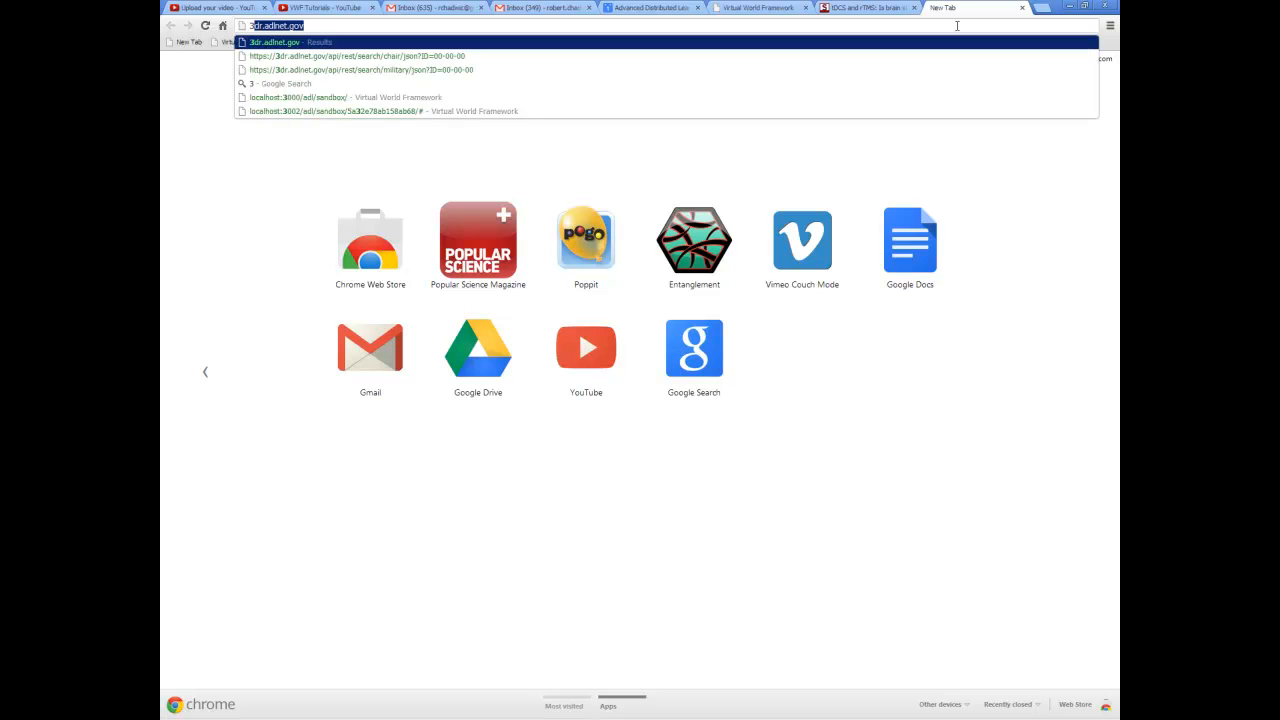
key("End")
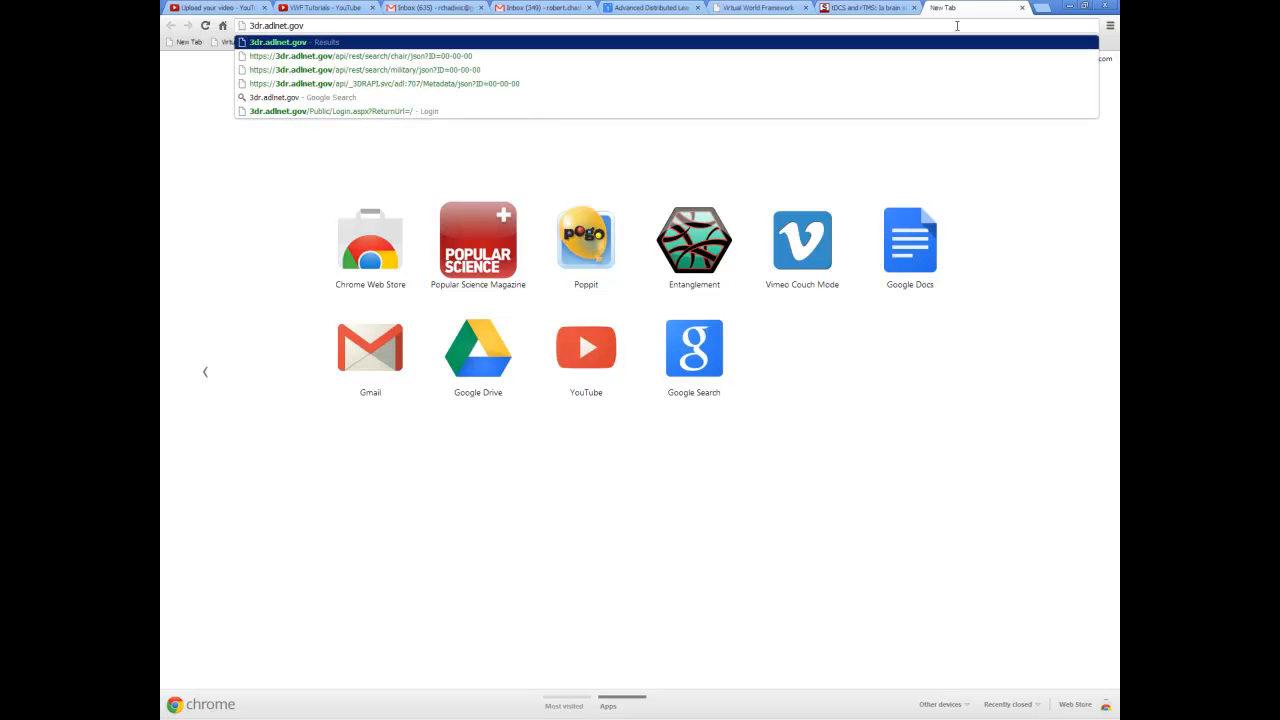
key("Return")
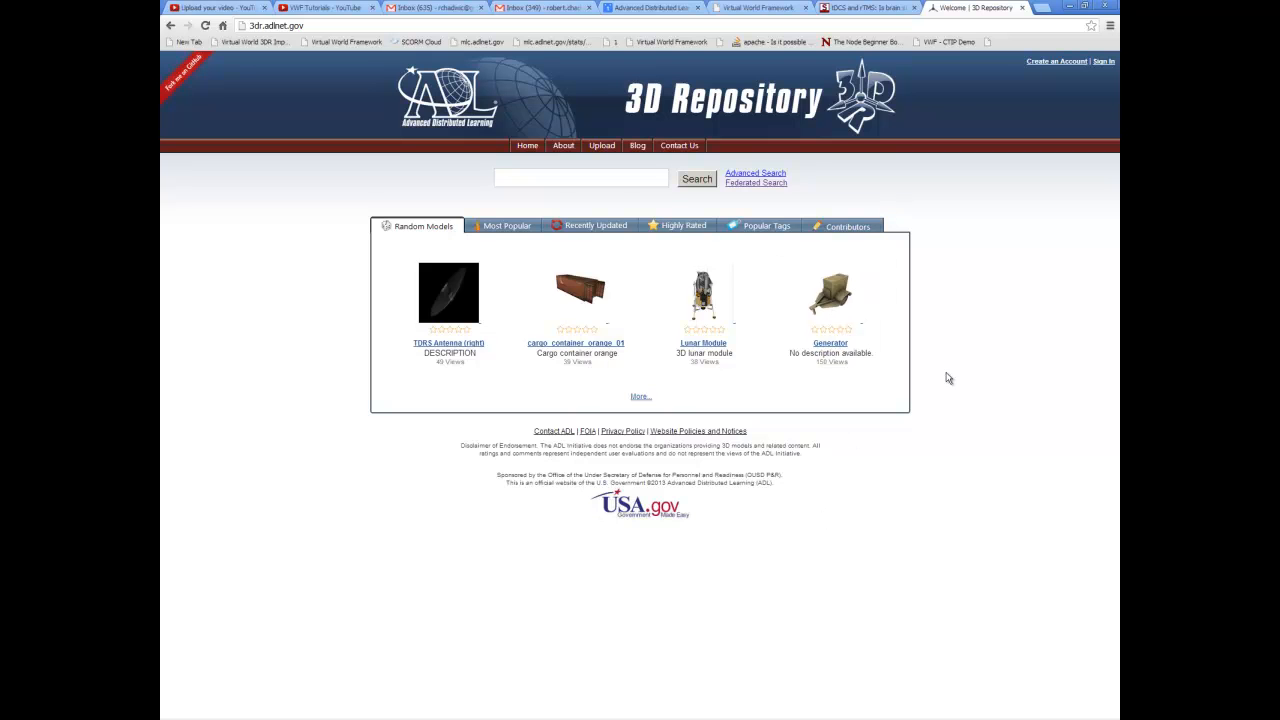
Open the repository's model upload page, logging in with the prefilled member credentials and agreeing to the conditions
left_click(606, 147)
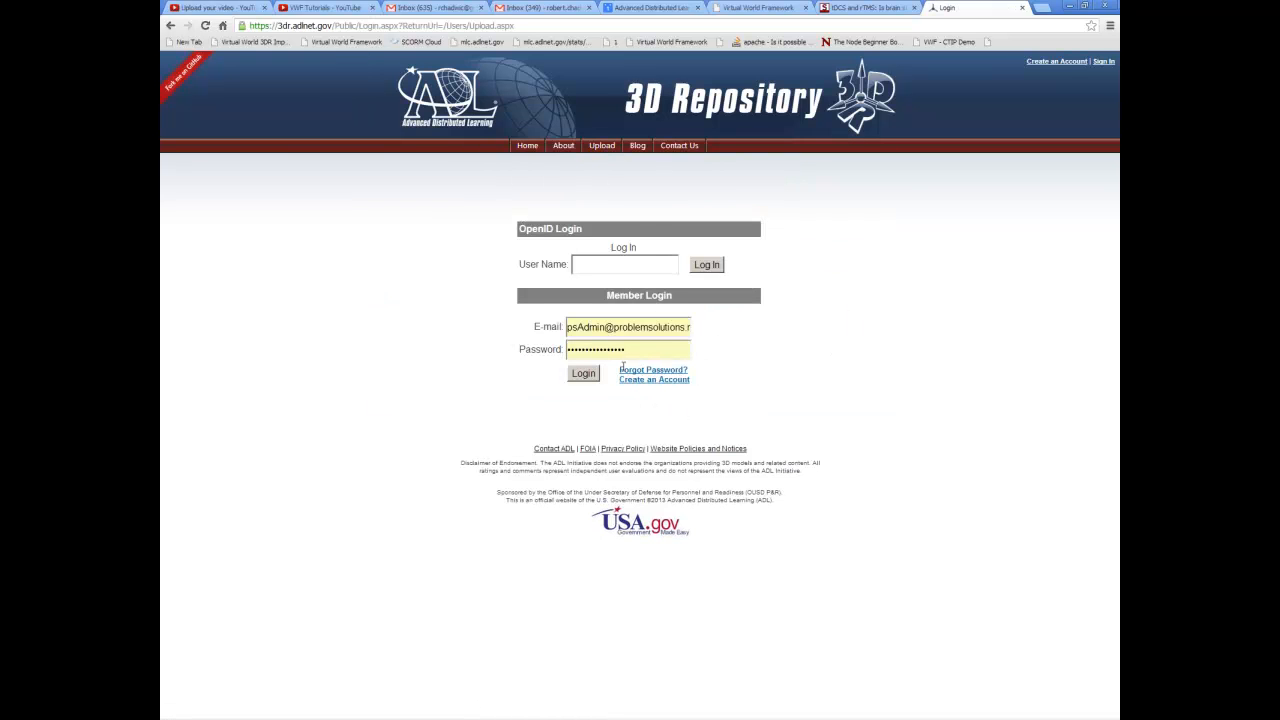
left_click(590, 377)
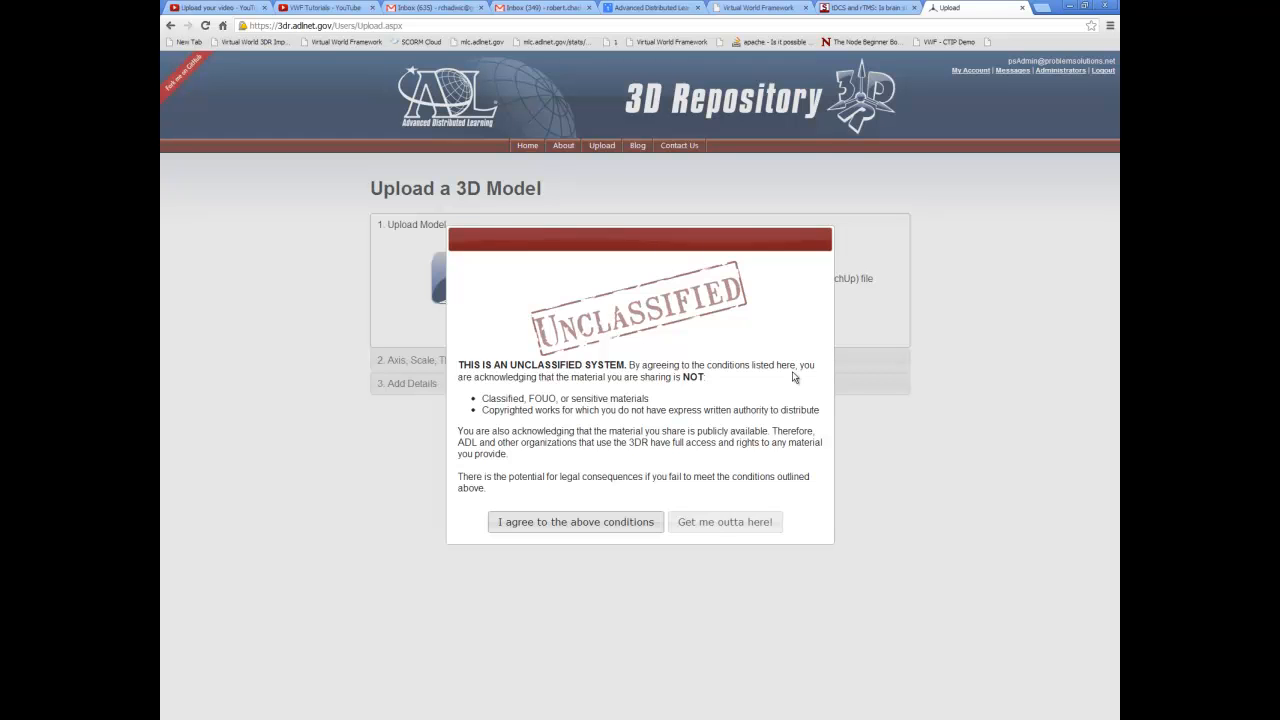
left_click(562, 524)
Return to the Virtual World Framework and replace the 3DR search term with "tree"
left_click(745, 8)
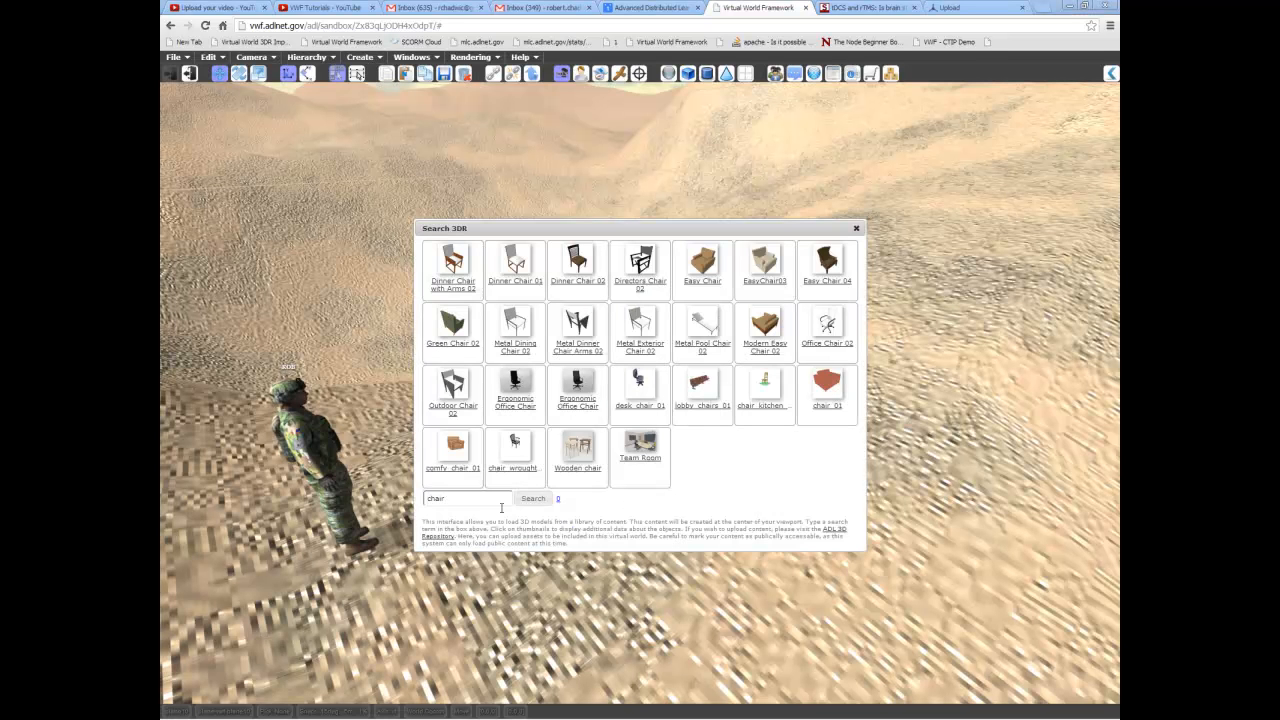
left_click(473, 497)
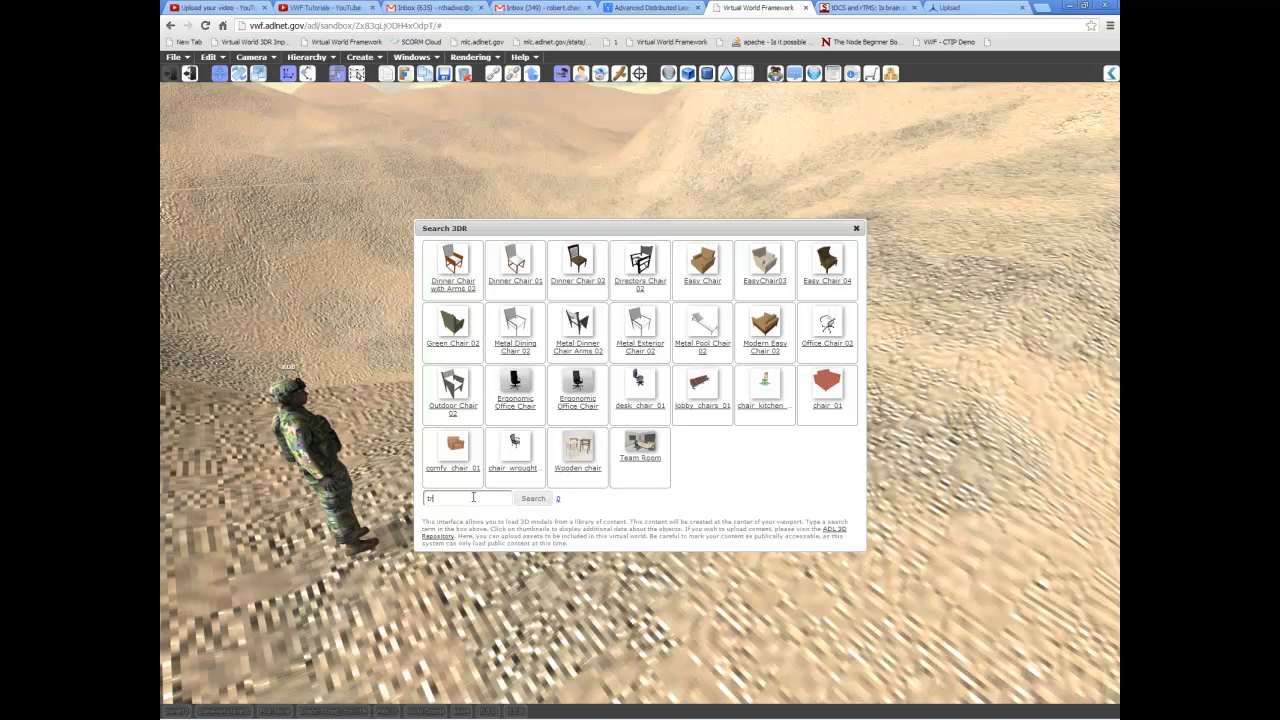
left_click(535, 499)
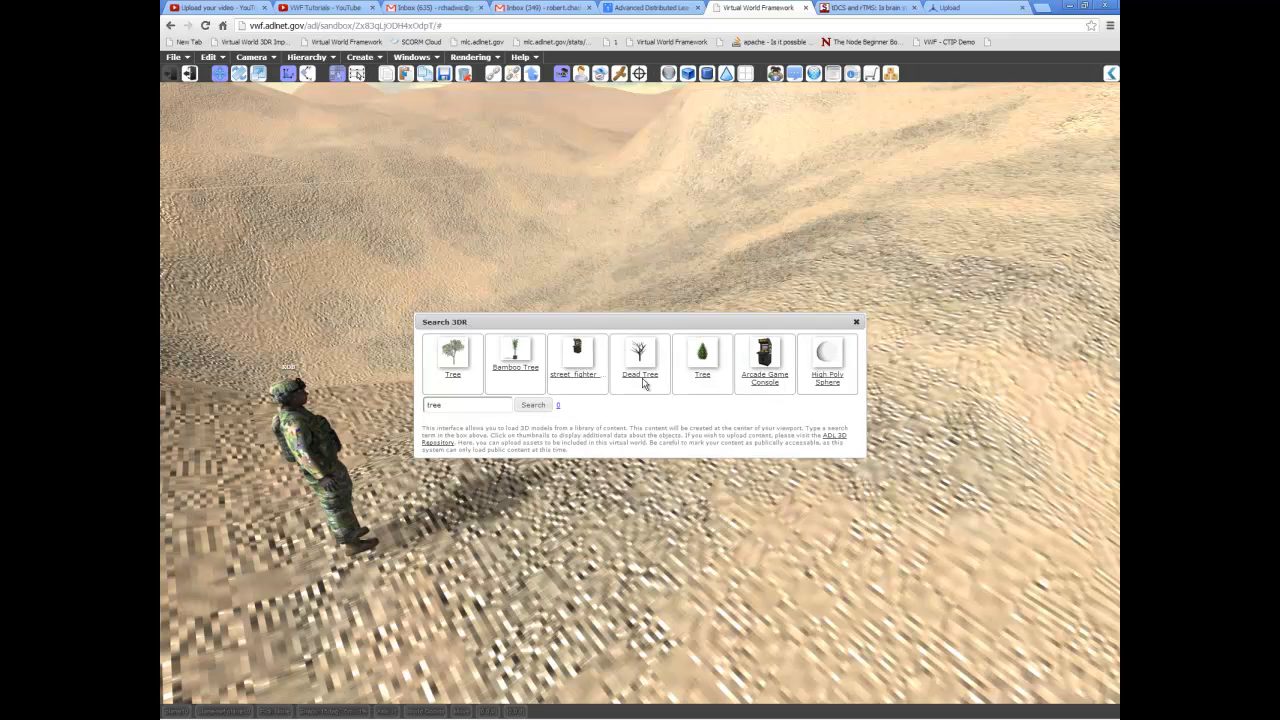
Create the Dead Tree model from the search results in the scene near the soldier
left_click(645, 380)
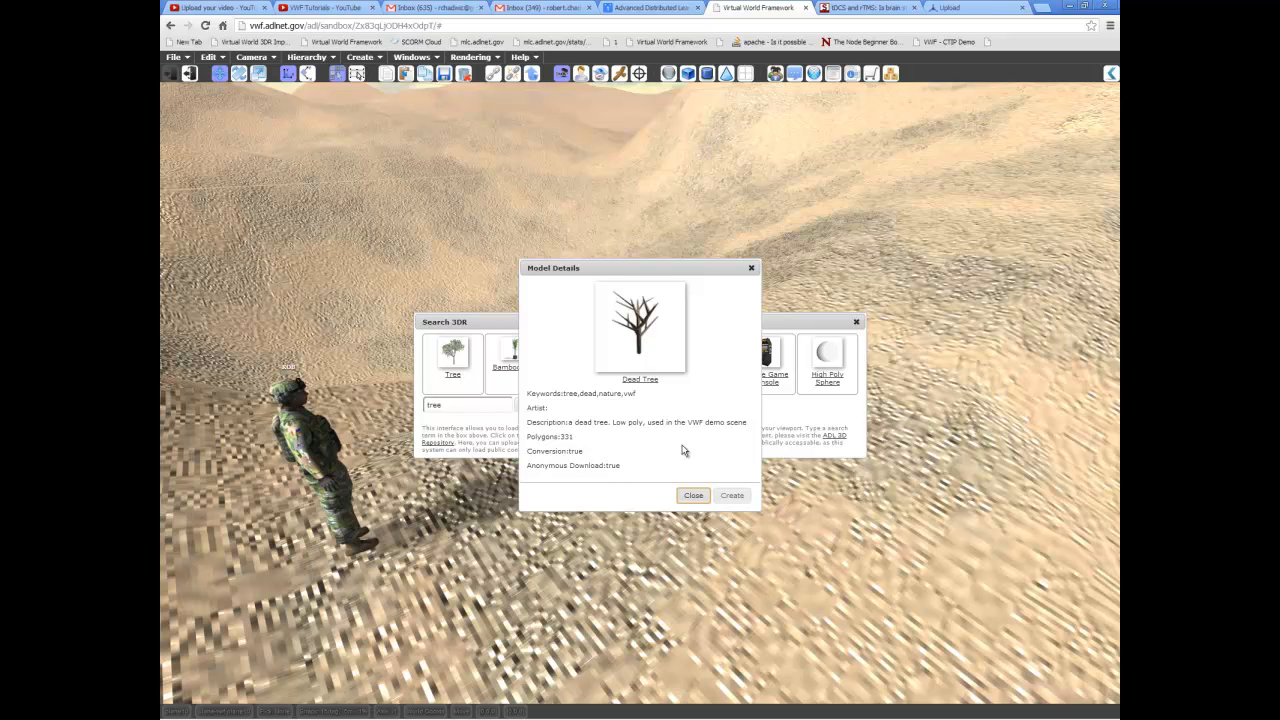
left_click(729, 495)
middle_click_drag(619, 506, 631, 441)
left_click(631, 441)
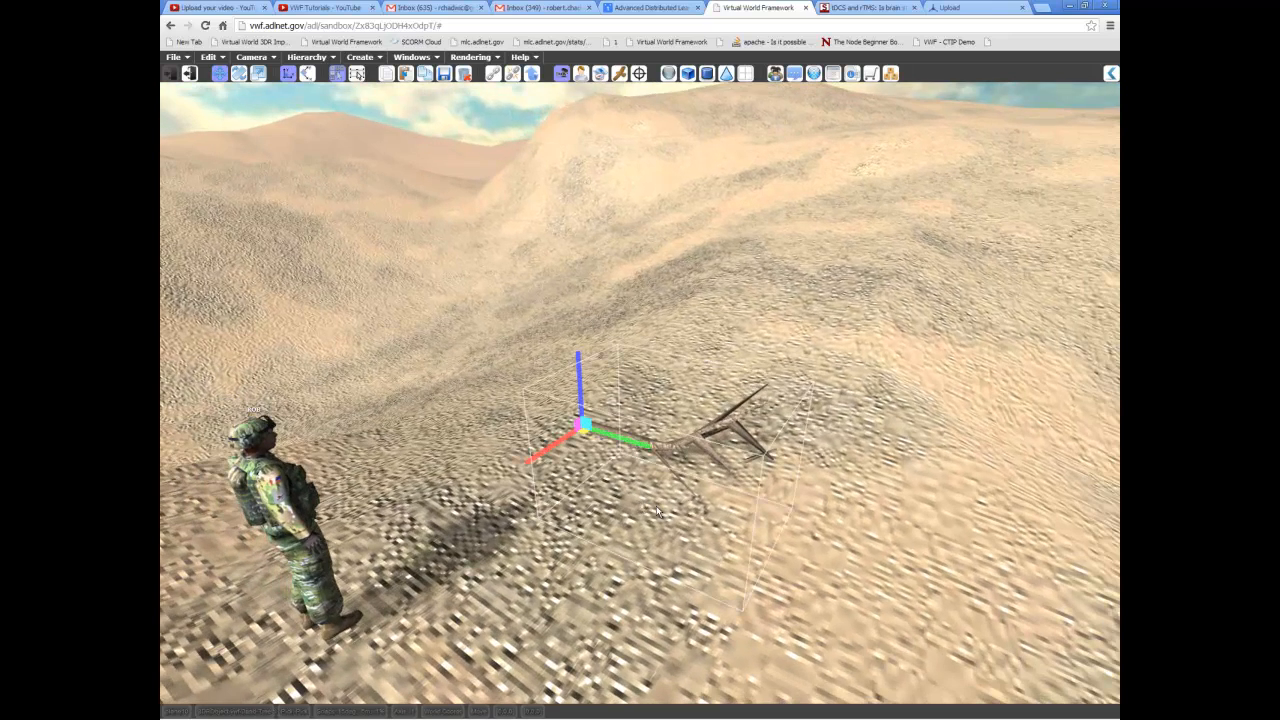
Stand the dead tree upright on the terrain in front of the soldier
middle_click_drag(626, 504, 588, 440)
key("w")
key("e")
left_click_drag(588, 440, 523, 401)
Duplicate the dead tree several times and spread the copies over the terrain in front of the soldier
middle_click_drag(666, 416, 744, 458)
key("shift+d")
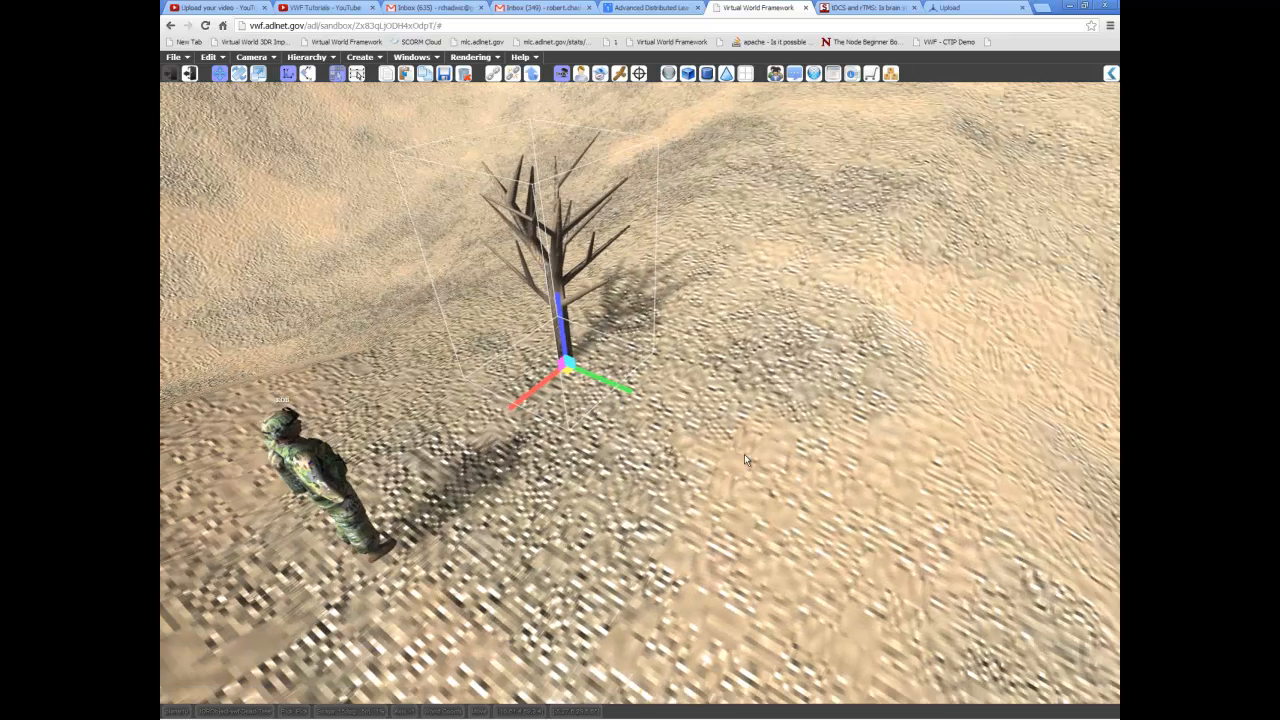
left_click_drag(588, 376, 762, 440)
middle_click_drag(762, 440, 784, 470)
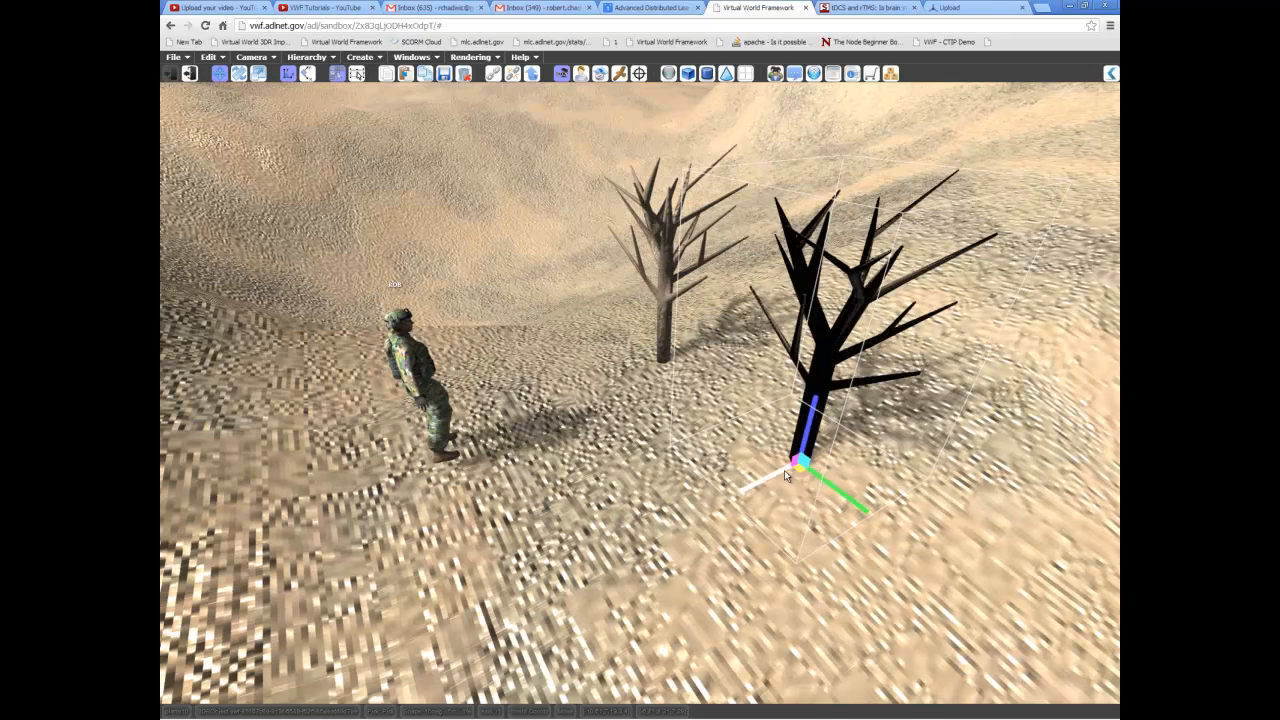
key("shift+d")
left_click_drag(799, 466, 625, 660)
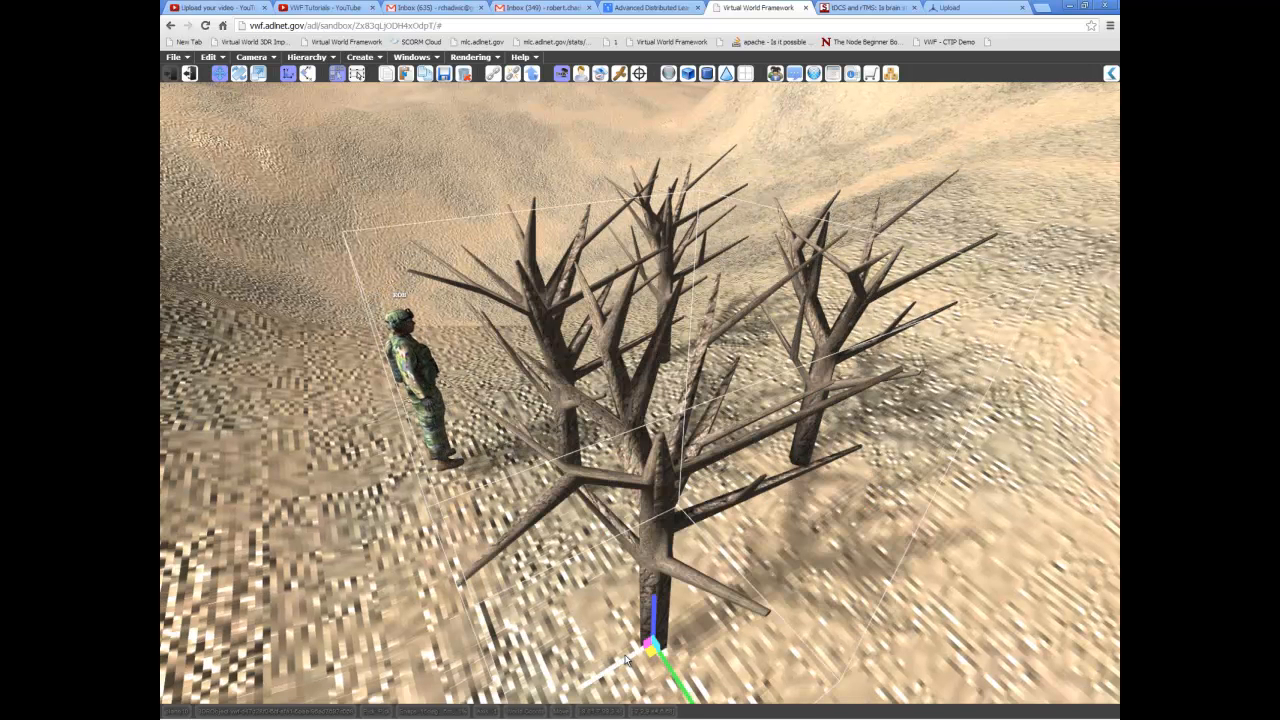
Duplicate the dead tree again and position the extra copies on open ground among the existing trees
key("shift+d")
scroll(644, 574, "down", 3)
left_click_drag(645, 556, 712, 656)
key("shift+d")
key("w")
scroll(680, 580, "up", 3)
middle_click_drag(864, 531, 791, 552)
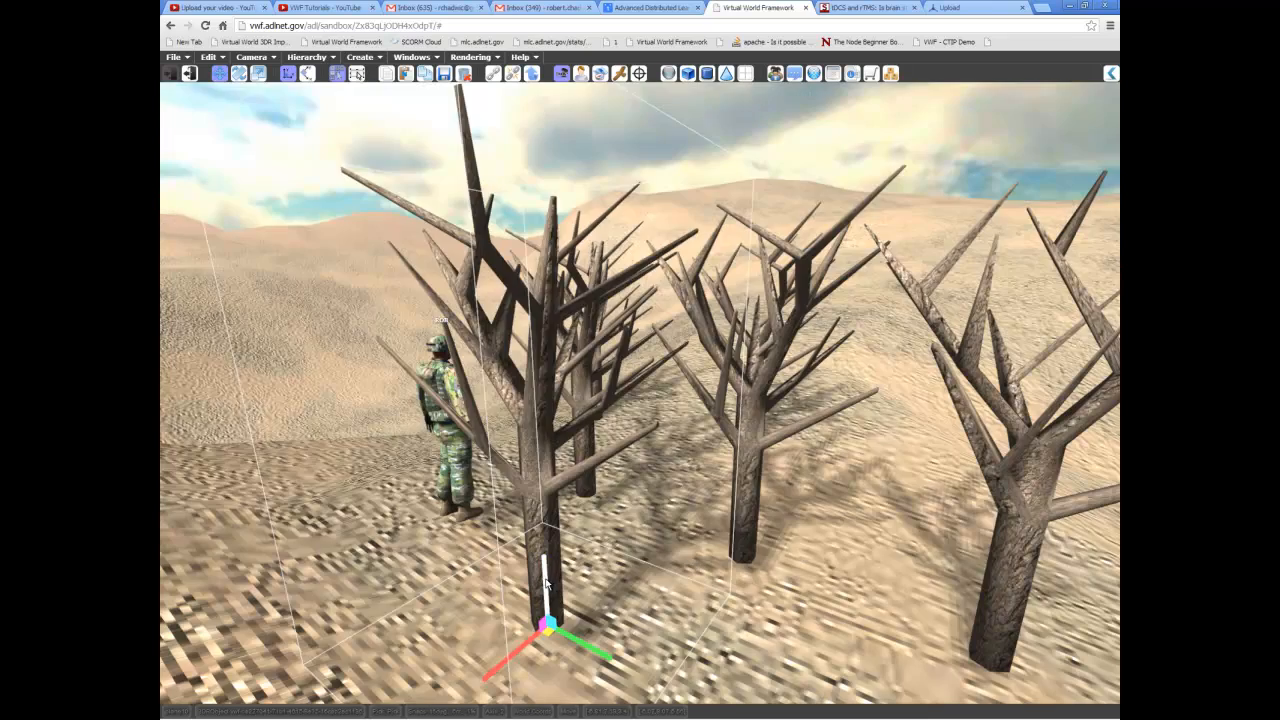
Lower the floating dead trees one by one until their trunks meet the terrain
left_click_drag(547, 580, 548, 618)
left_click(1015, 572)
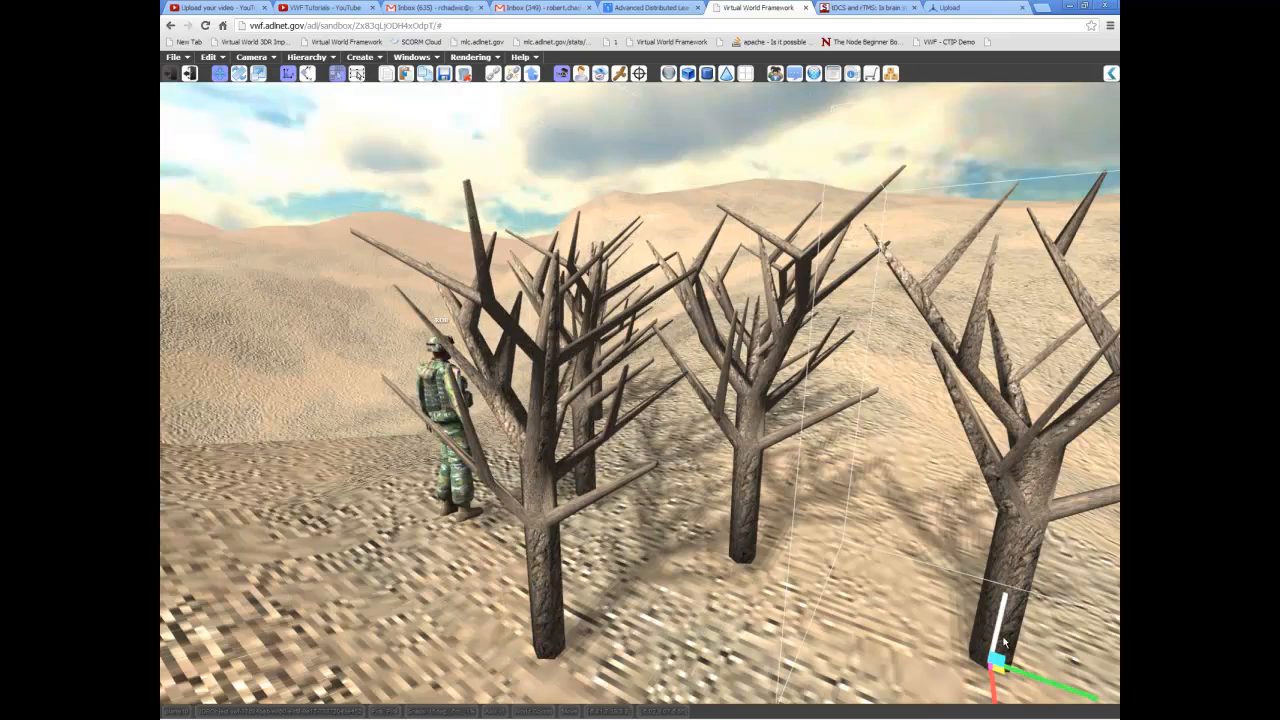
left_click(779, 548)
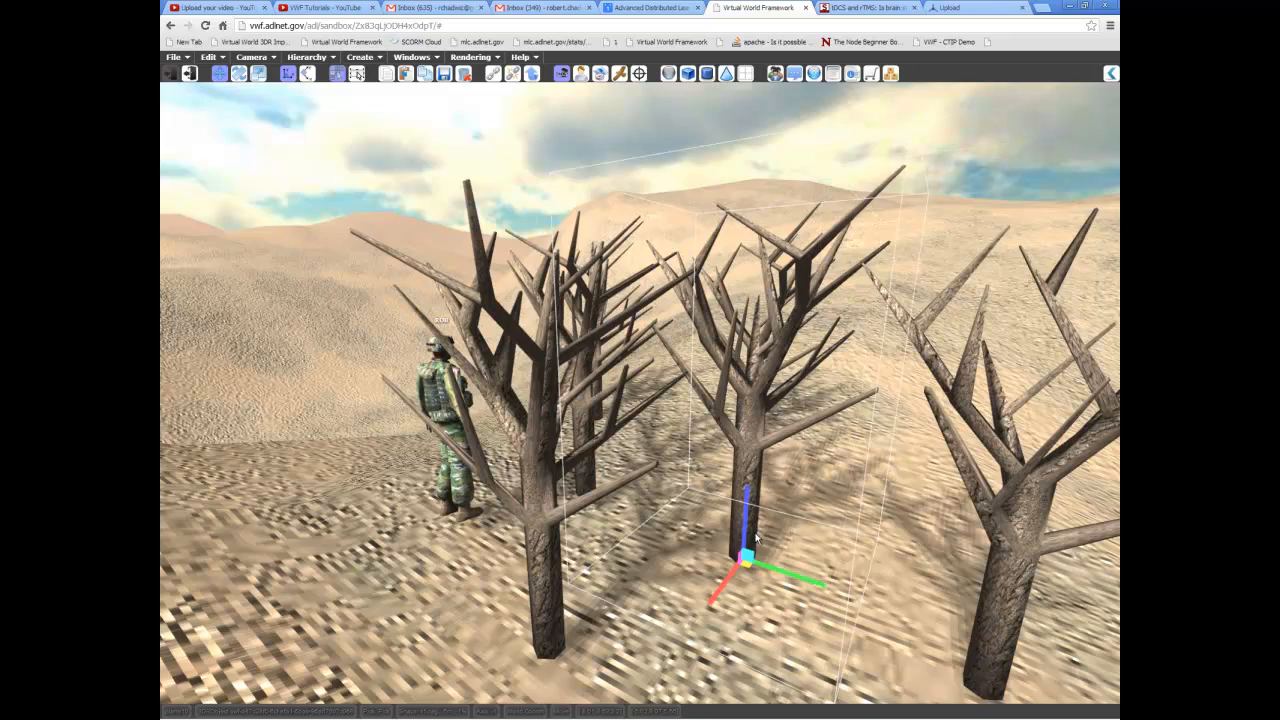
middle_click_drag(779, 548, 728, 537)
left_click_drag(728, 537, 729, 560)
middle_click_drag(822, 531, 598, 463)
left_click(598, 463)
left_click_drag(599, 428, 600, 444)
middle_click_drag(600, 444, 731, 430)
Search the 3DR library for "jeep" and create the Jeep model on the slope beside the trees
left_click(870, 76)
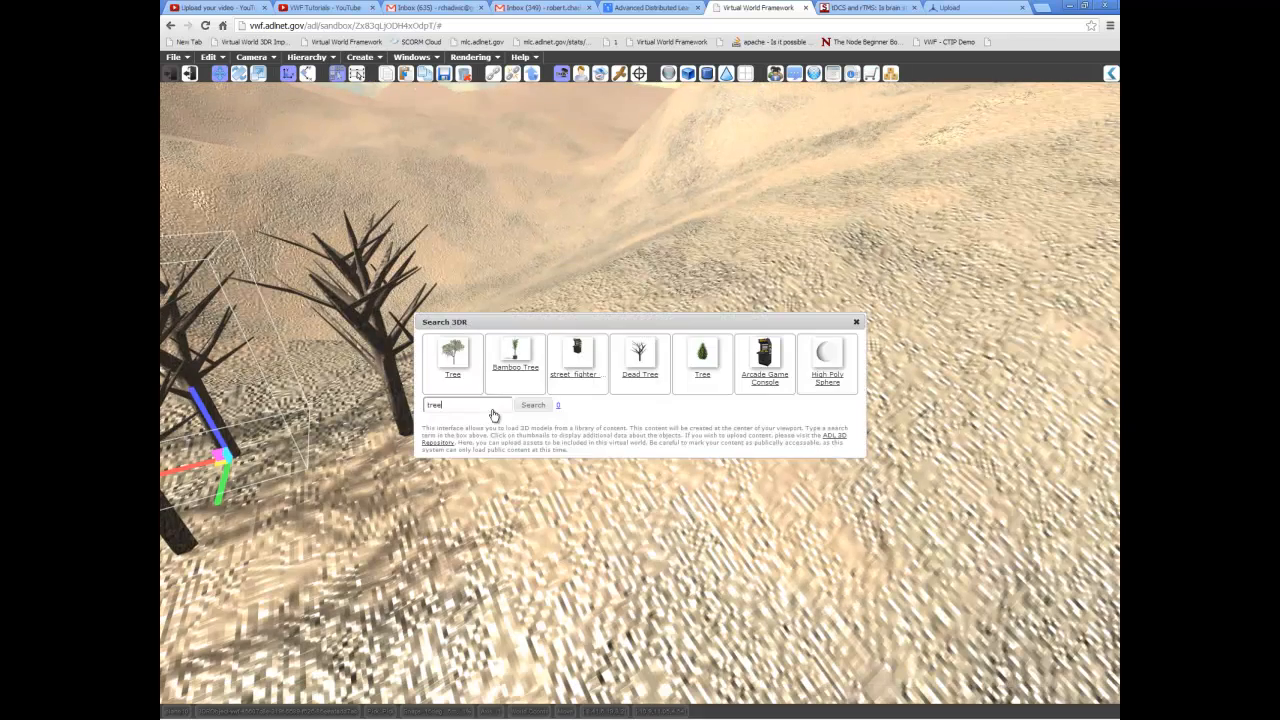
type("jeep")
left_click(533, 405)
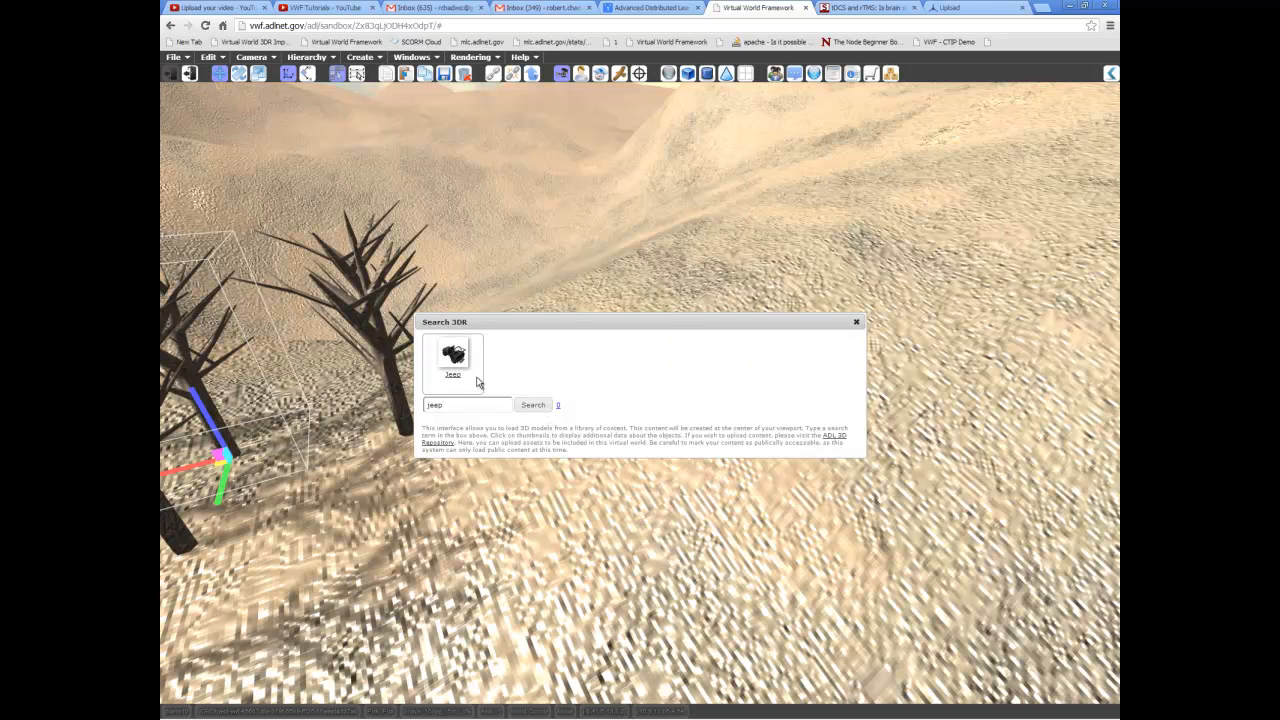
left_click(454, 376)
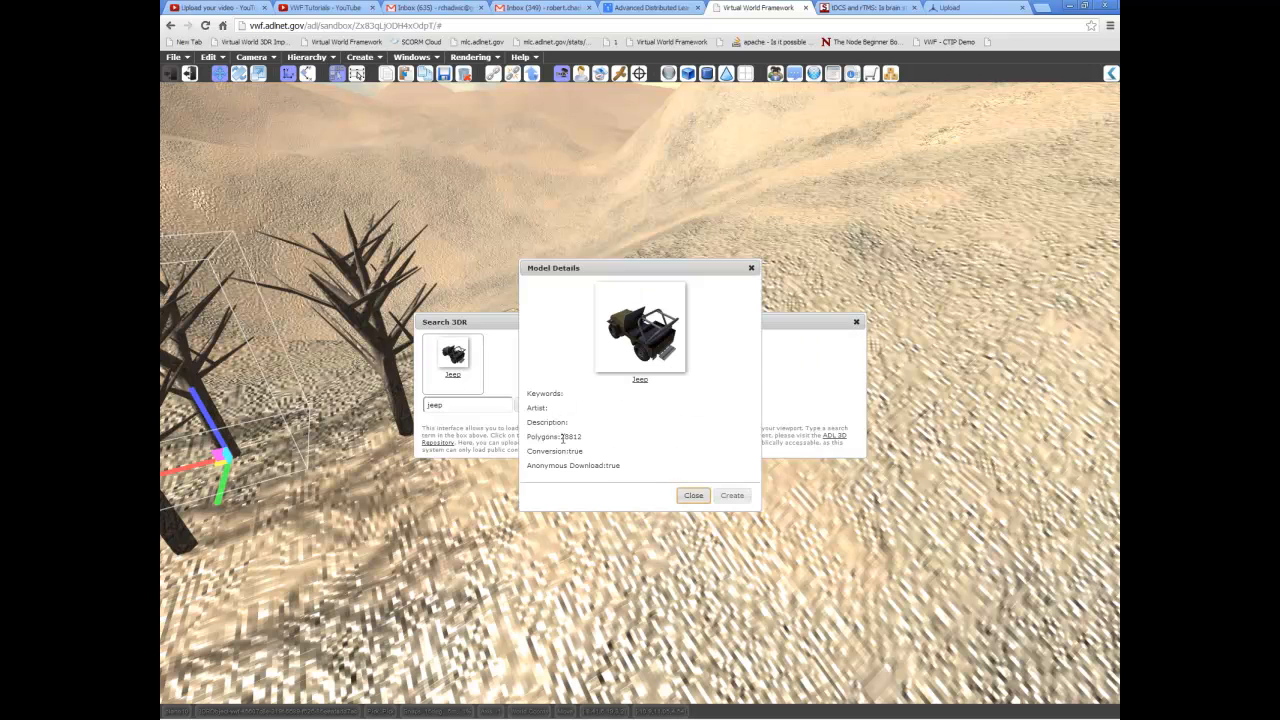
left_click(733, 496)
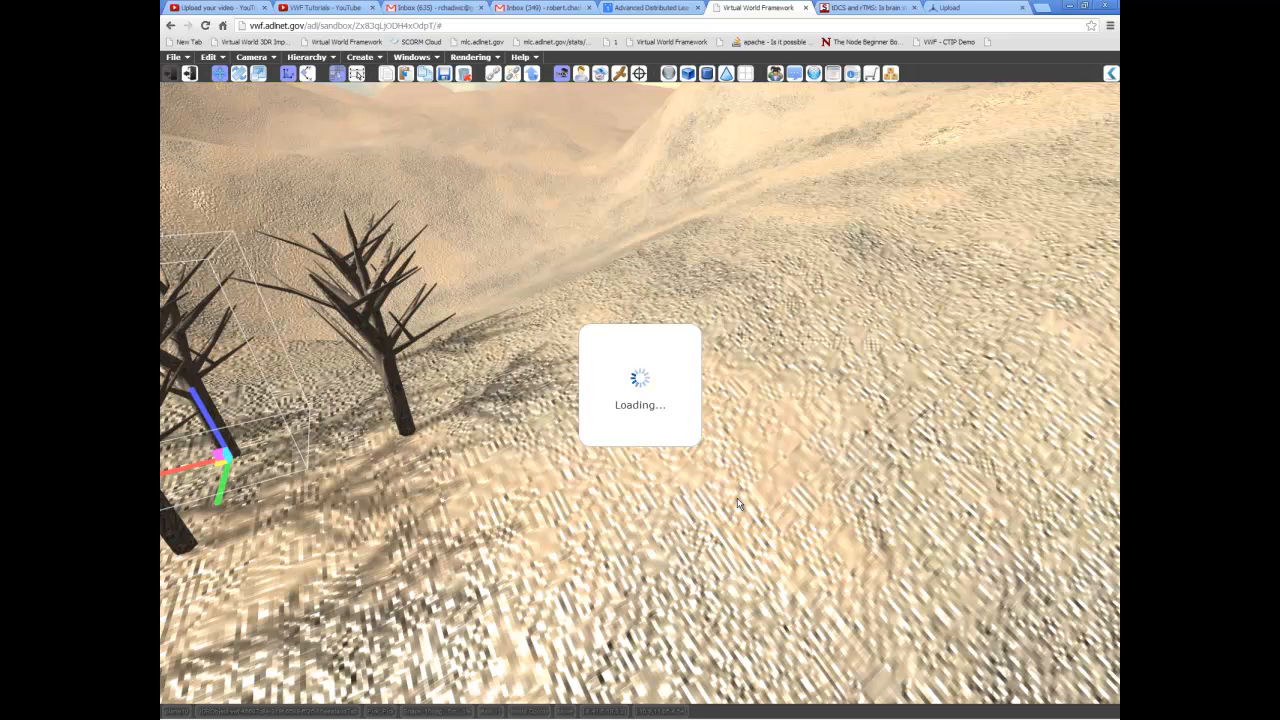
left_click(828, 467)
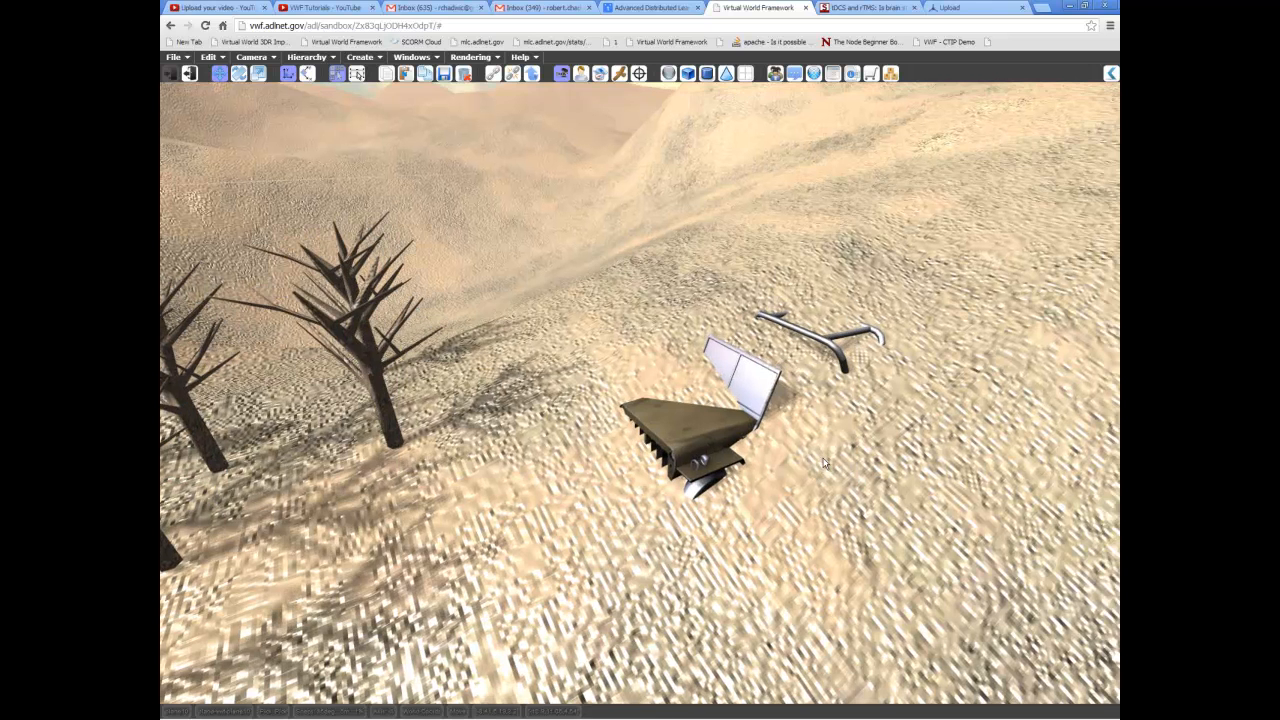
Raise the half-buried jeep above the terrain surface
left_click(717, 424)
left_click_drag(601, 374, 603, 267)
middle_click_drag(603, 267, 842, 429)
Rotate the jeep to follow the incline of the hill and adjust its height so it sits on the slope
key("space")
left_click_drag(666, 301, 656, 280)
mouse_move(656, 280)
middle_mouse_down()
mouse_move(918, 458)
mouse_move(656, 278)
mouse_move(658, 294)
middle_mouse_up()
left_click_drag(658, 294, 744, 316)
middle_click_drag(744, 316, 684, 318)
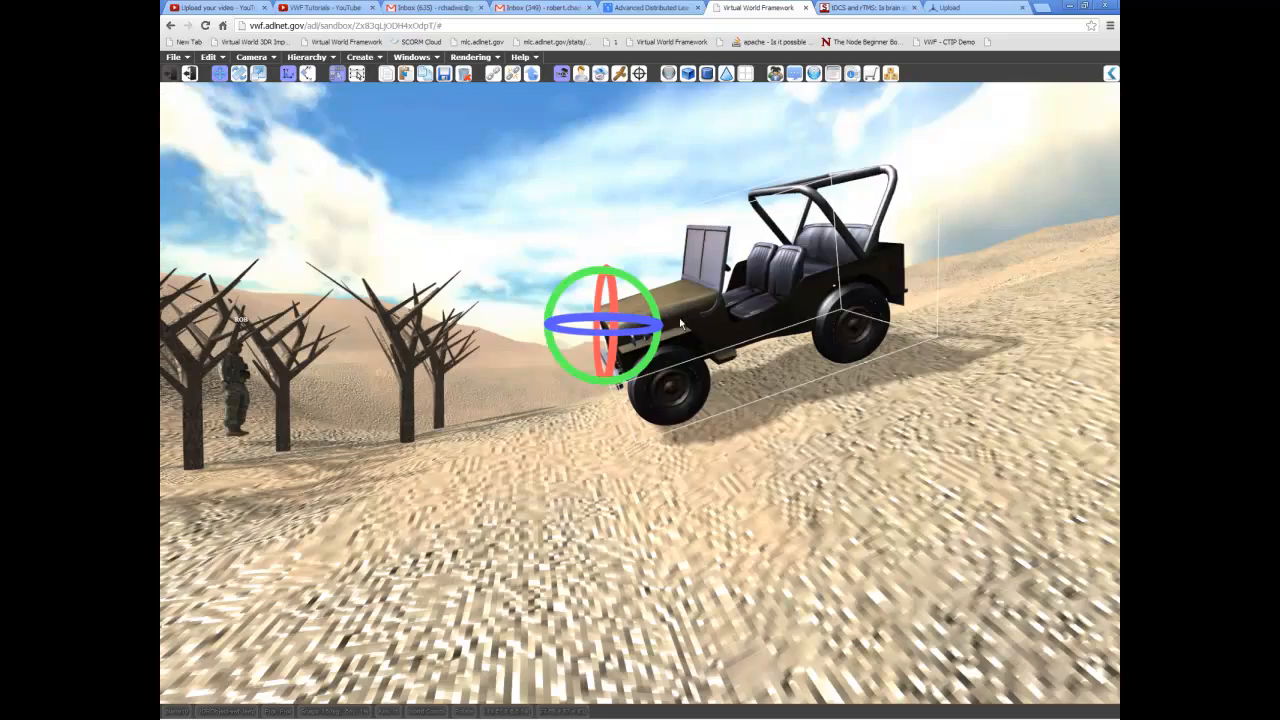
left_click_drag(666, 329, 683, 326)
key("w")
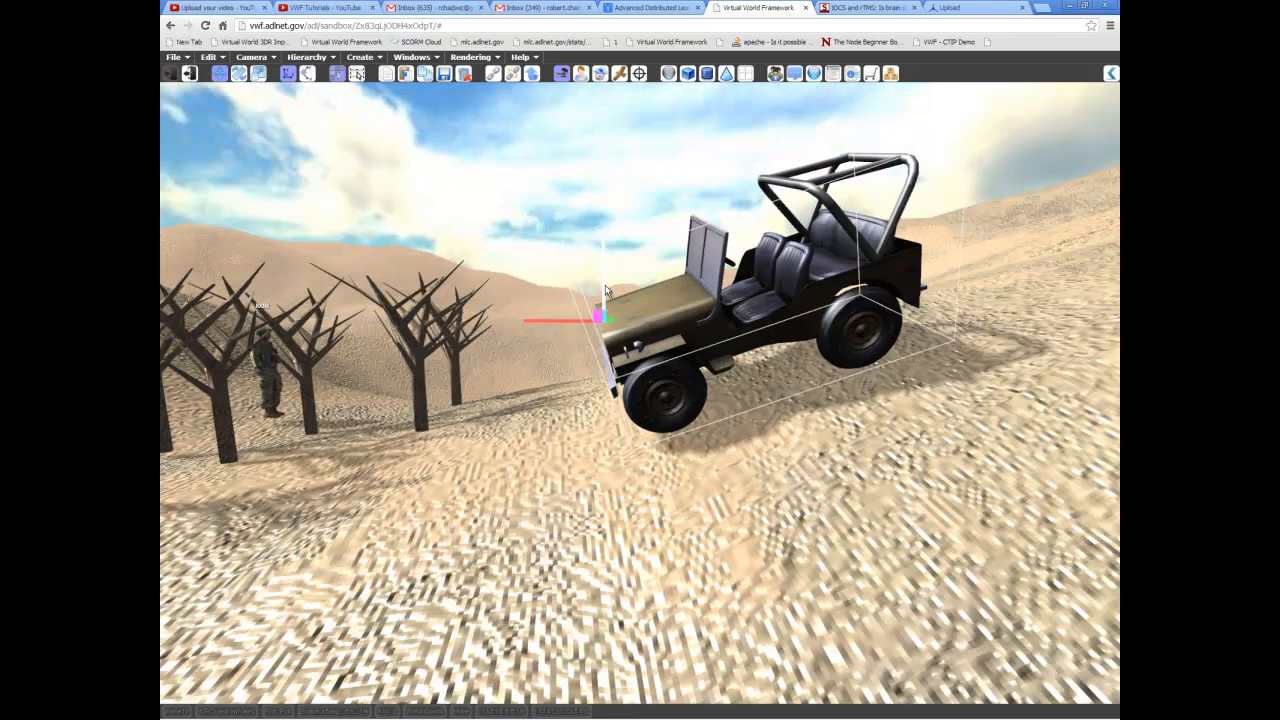
left_click_drag(605, 286, 606, 290)
middle_click_drag(788, 358, 746, 349)
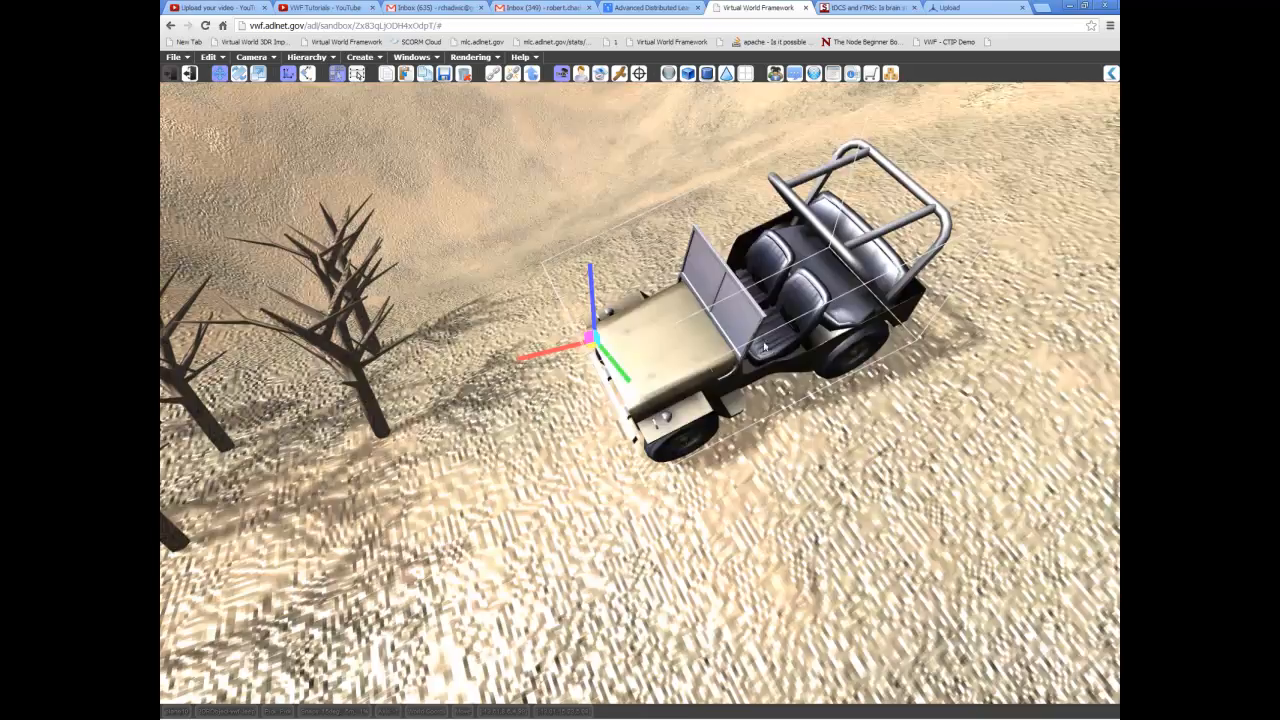
Select the dead tree beside the soldier and open Texture Layer 0 of its material for editing
scroll(711, 440, "down", 5)
left_click(642, 457)
middle_click_drag(642, 457, 574, 453)
scroll(661, 426, "up", 4)
left_click(474, 482)
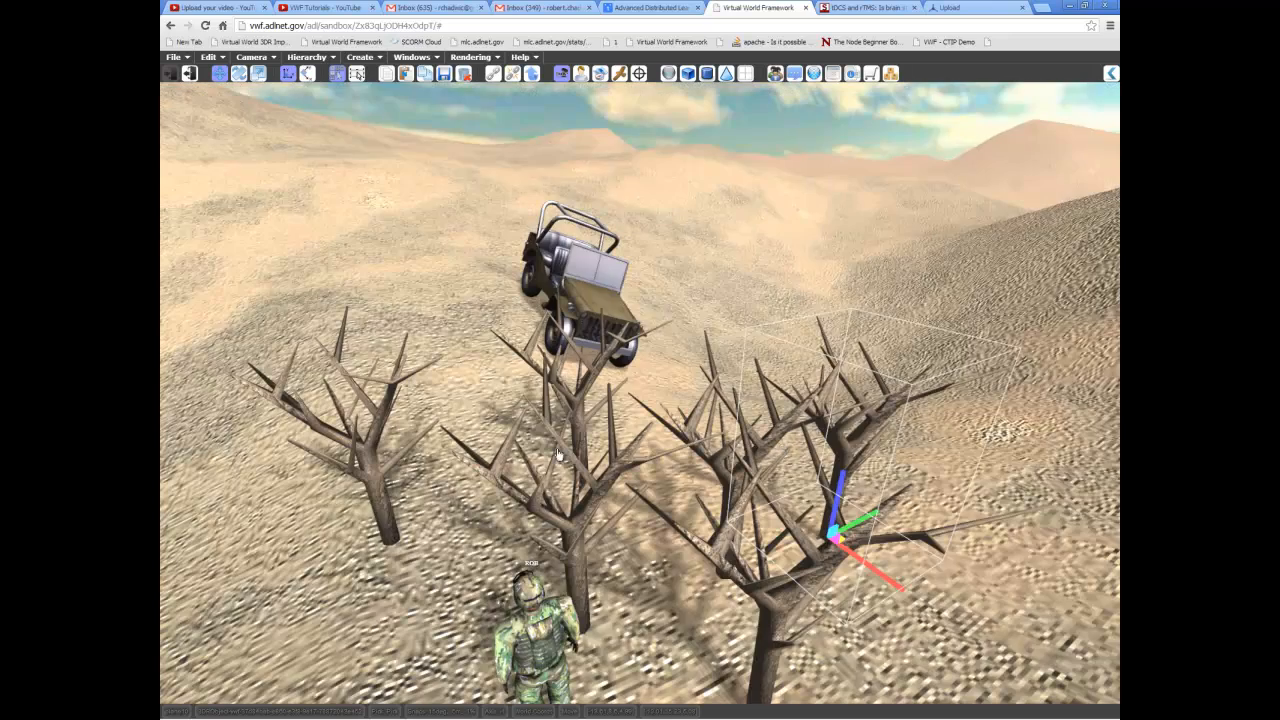
middle_click_drag(573, 543, 652, 495)
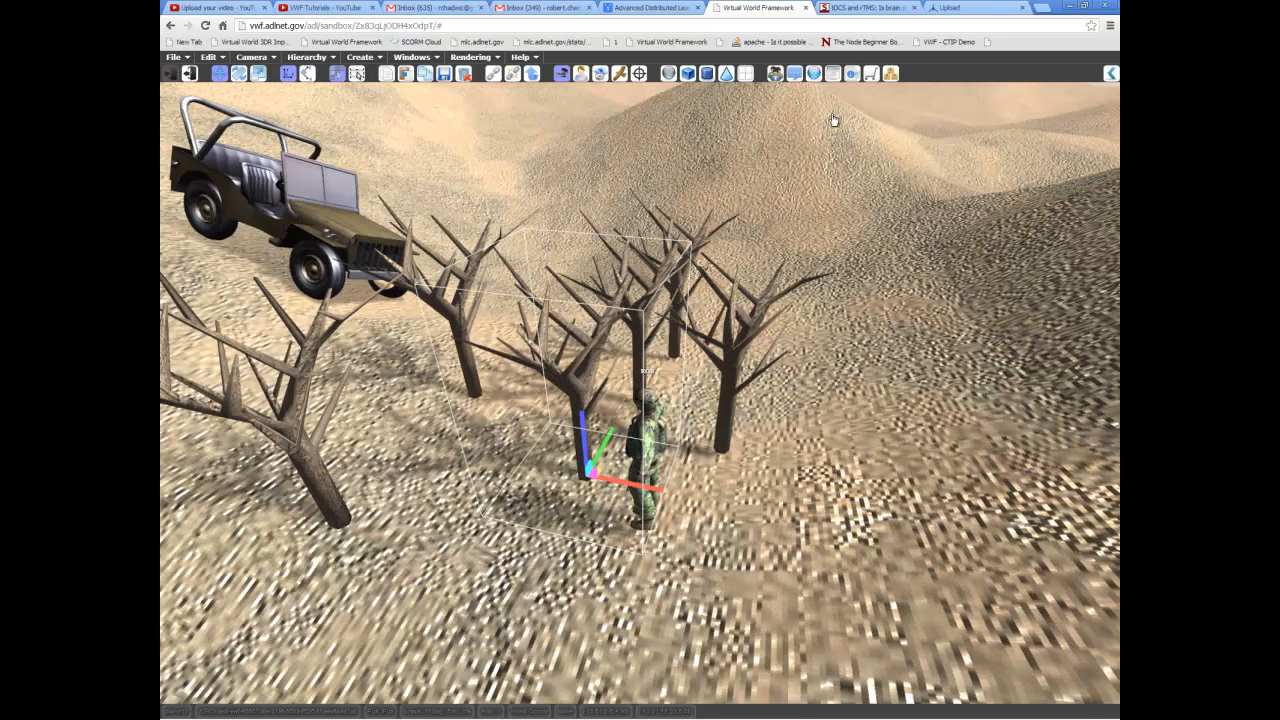
left_click(814, 74)
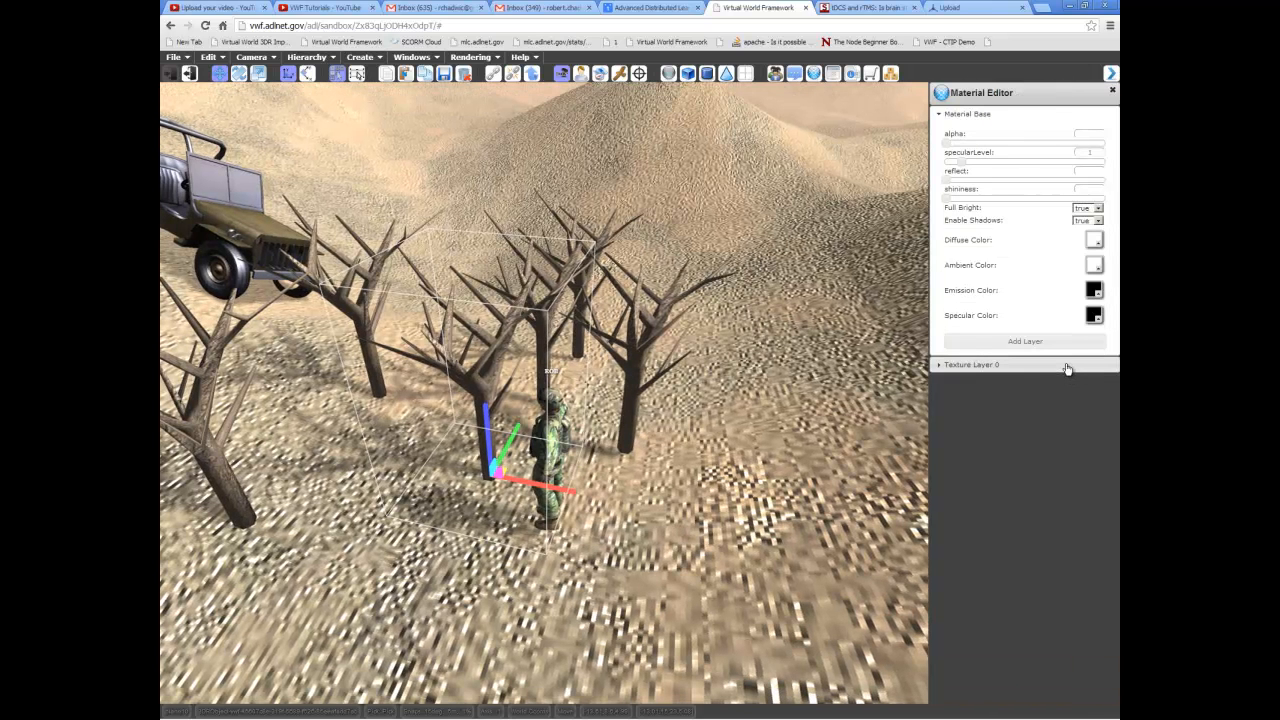
left_click(1068, 365)
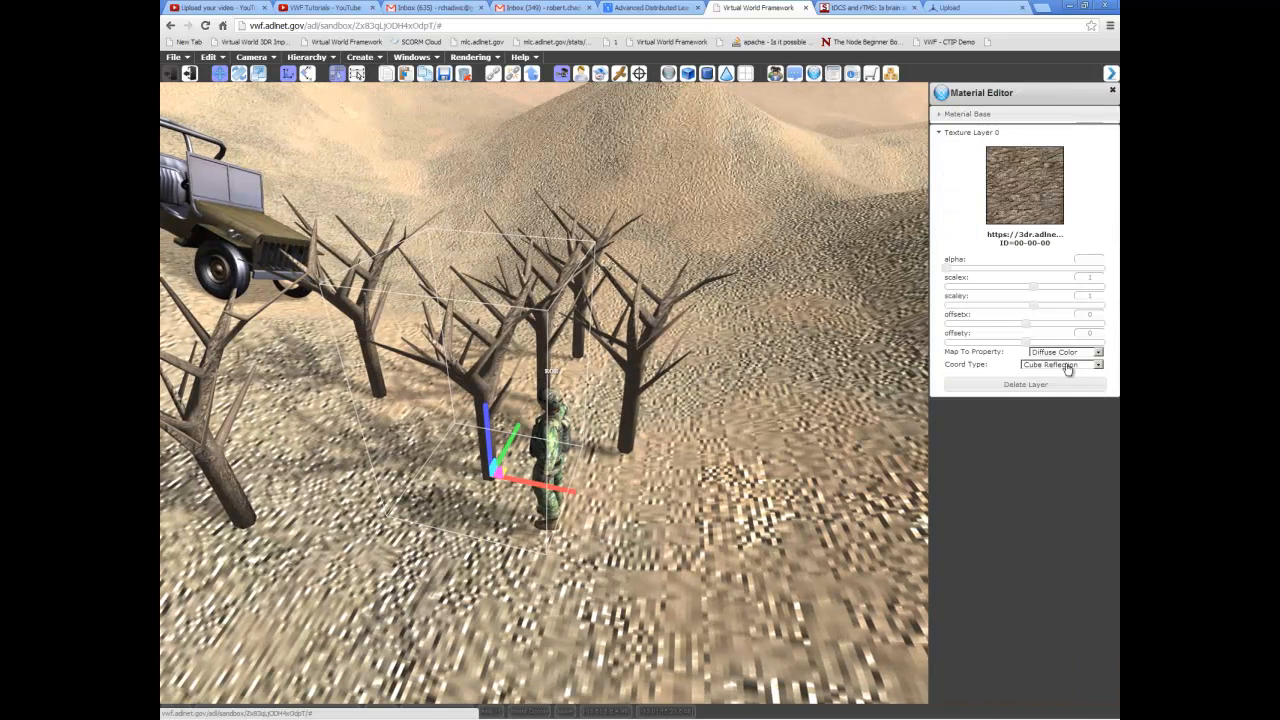
Replace the selected tree's texture map with dirt.jpg
left_click(1024, 183)
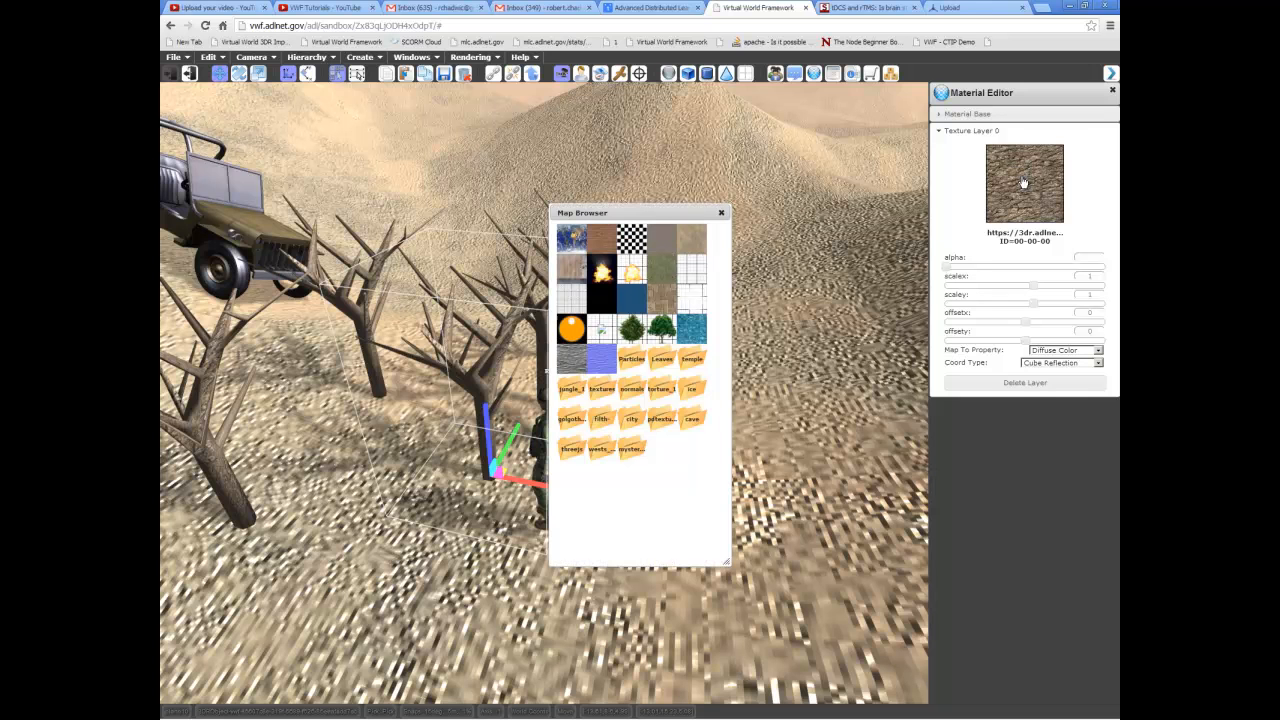
left_click(692, 240)
left_click(722, 213)
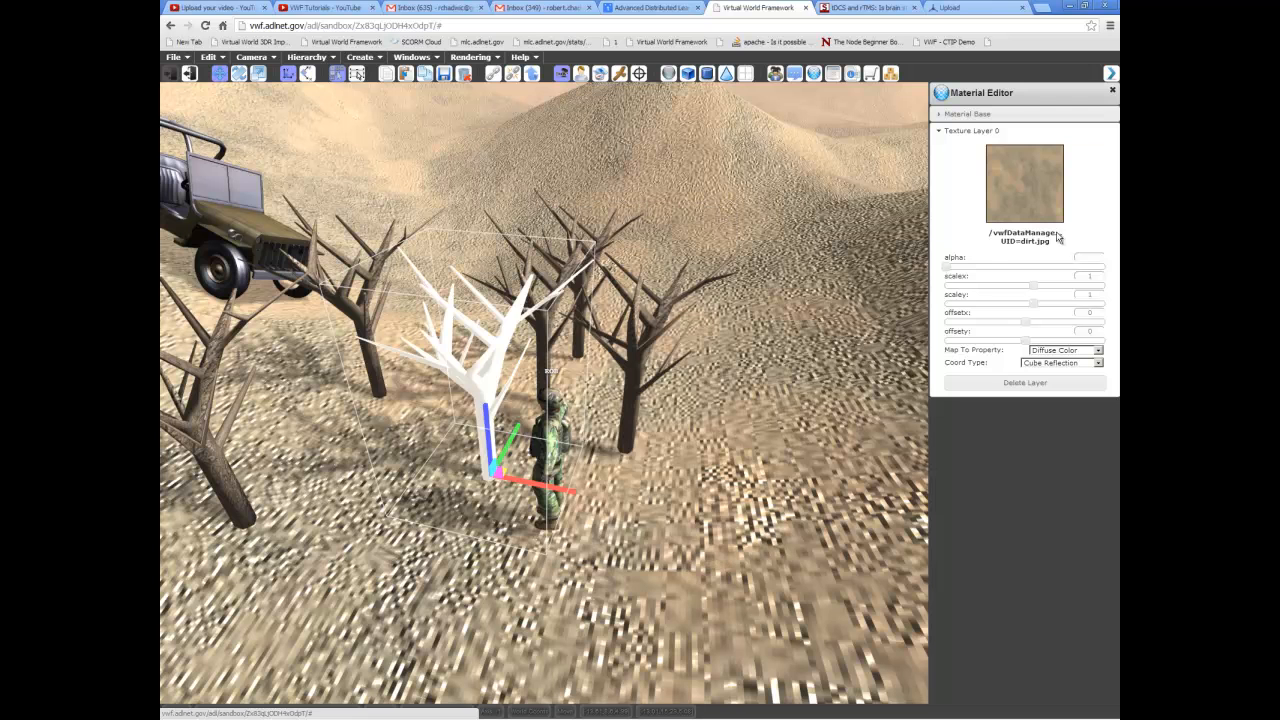
Set the alpha of the selected tree's Texture Layer 0 to 1
left_click(946, 268)
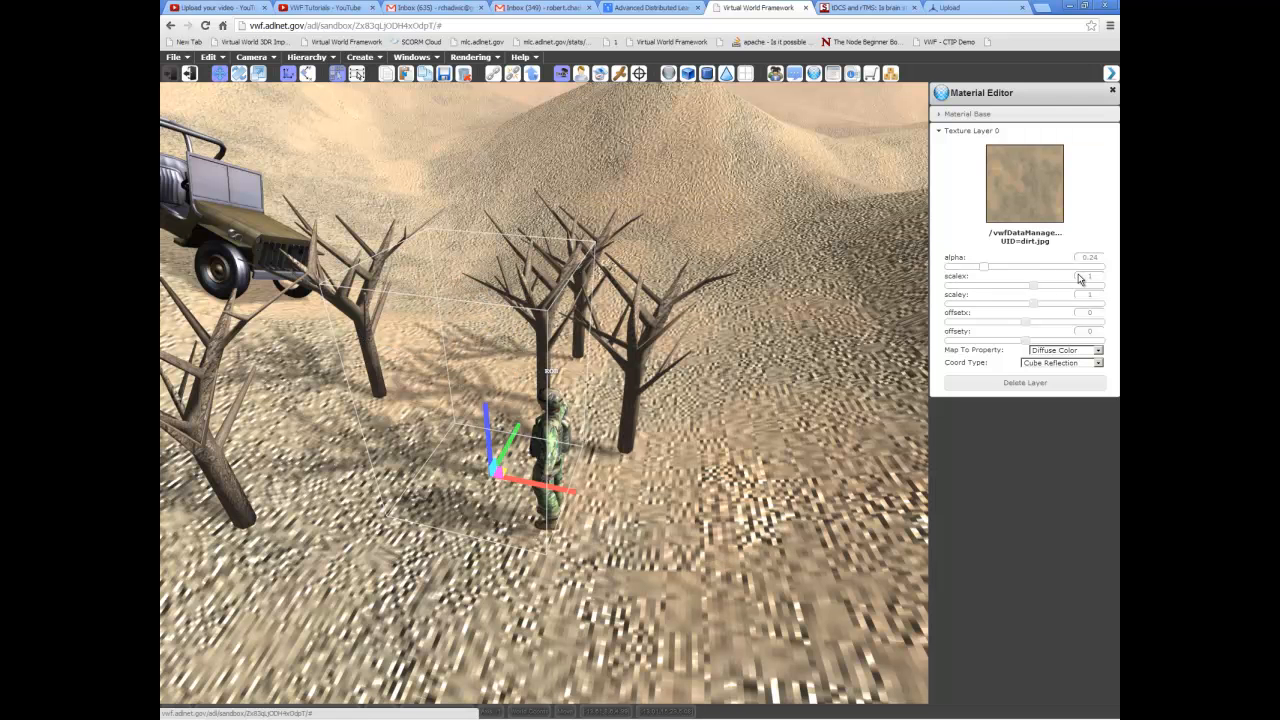
left_click_drag(1018, 273, 1113, 276)
middle_click_drag(757, 392, 700, 390)
scroll(640, 316, "up", 3)
Set the tree's base material to a shininess of about 8.65 and an alpha of 1
left_click(1031, 115)
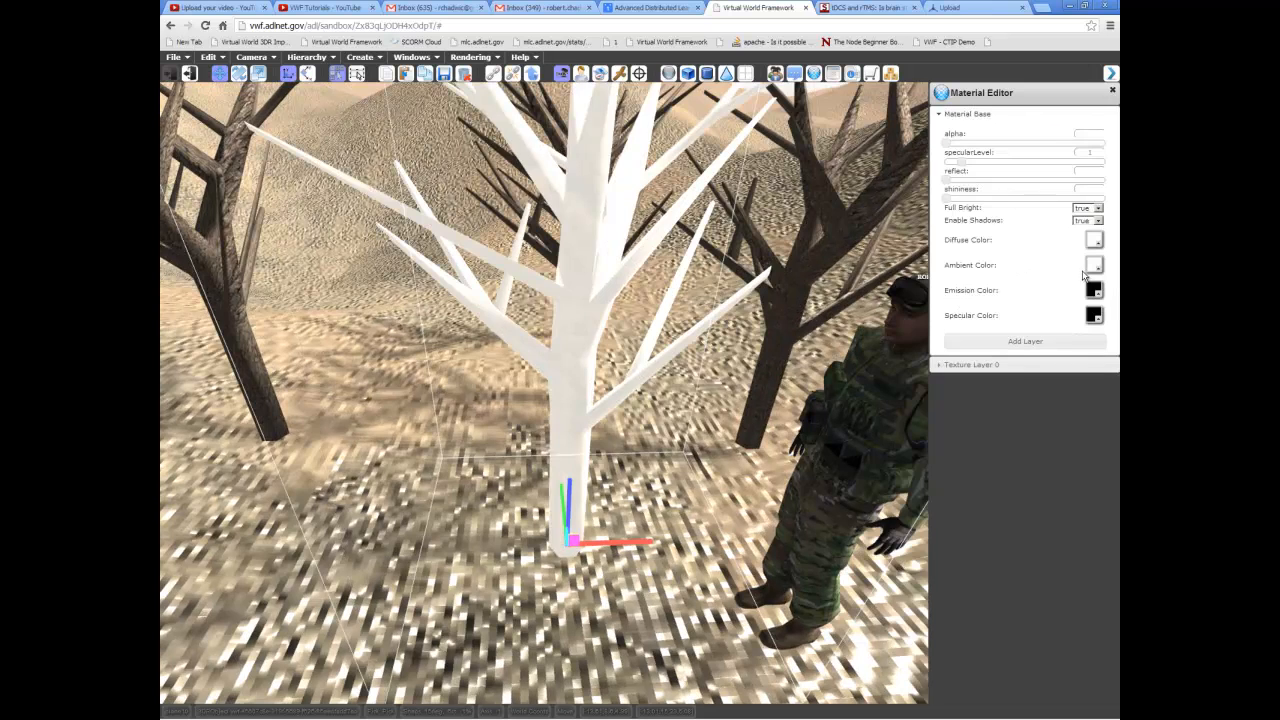
left_click_drag(958, 197, 1084, 198)
left_click_drag(949, 144, 1105, 149)
middle_click_drag(651, 263, 699, 292)
Change the texture map of the tree's Texture Layer 0 to grass.jpg
left_click(972, 364)
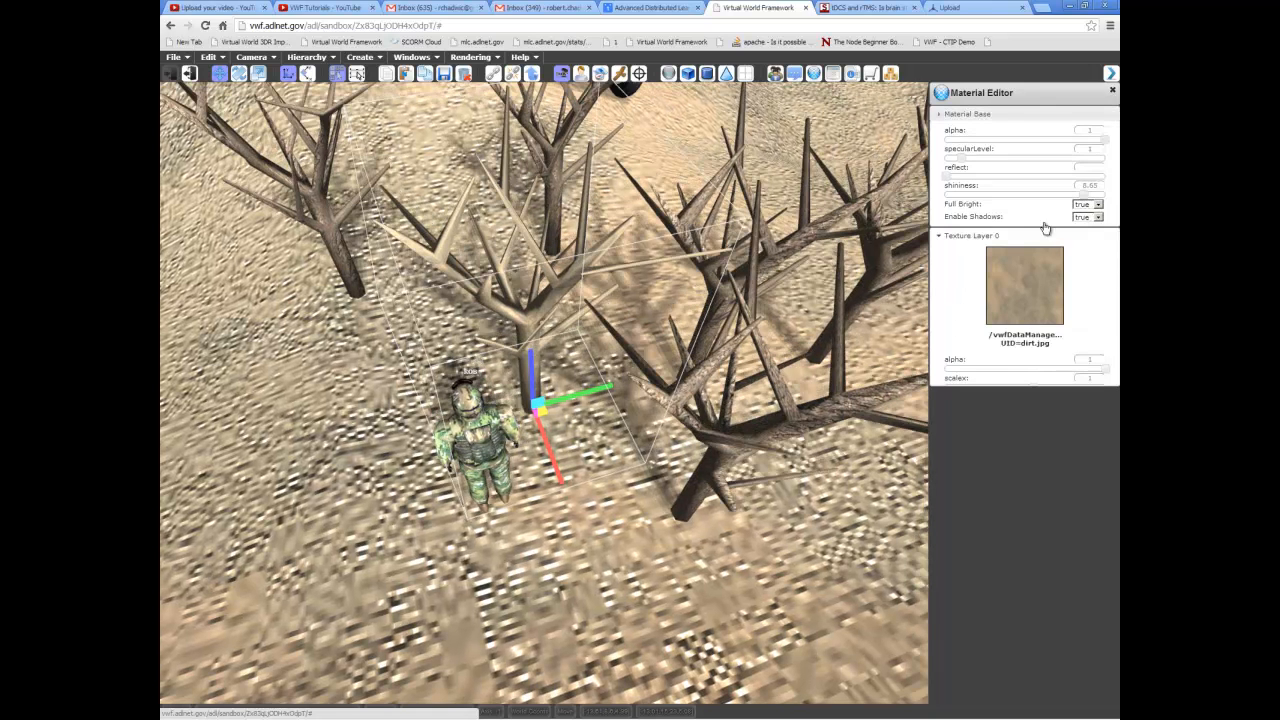
left_click(1038, 212)
left_click(663, 277)
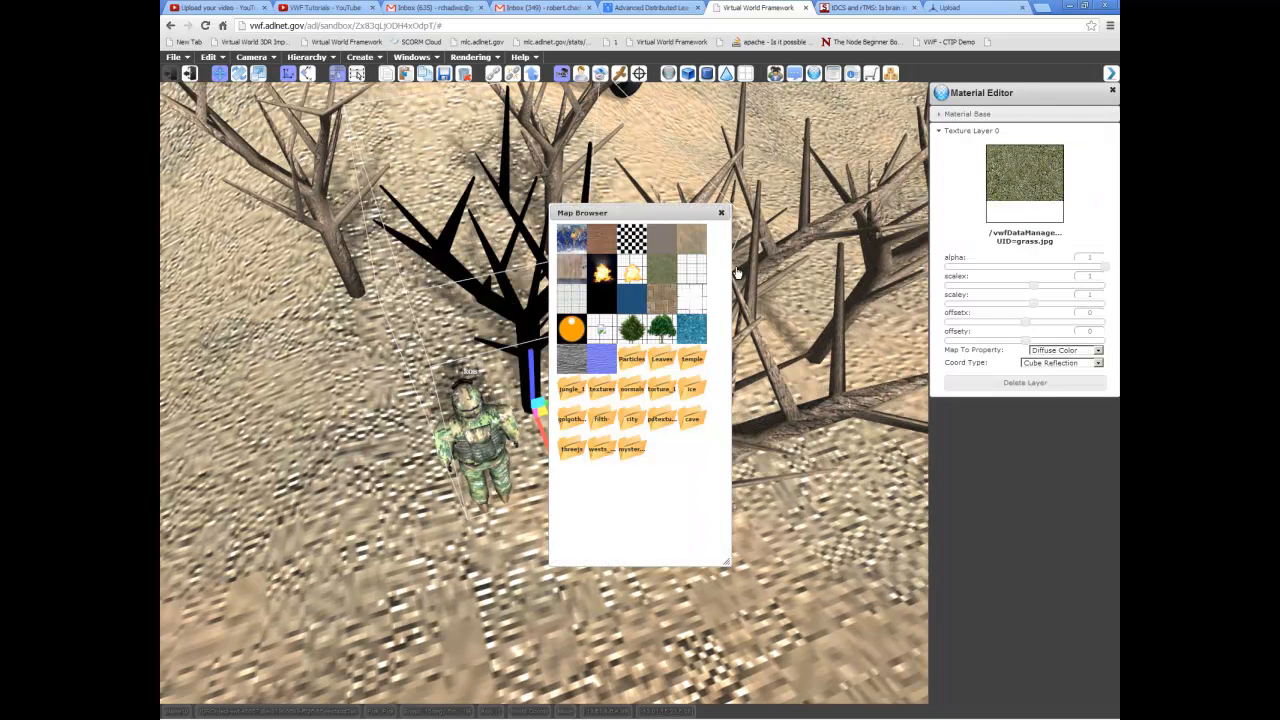
left_click(722, 214)
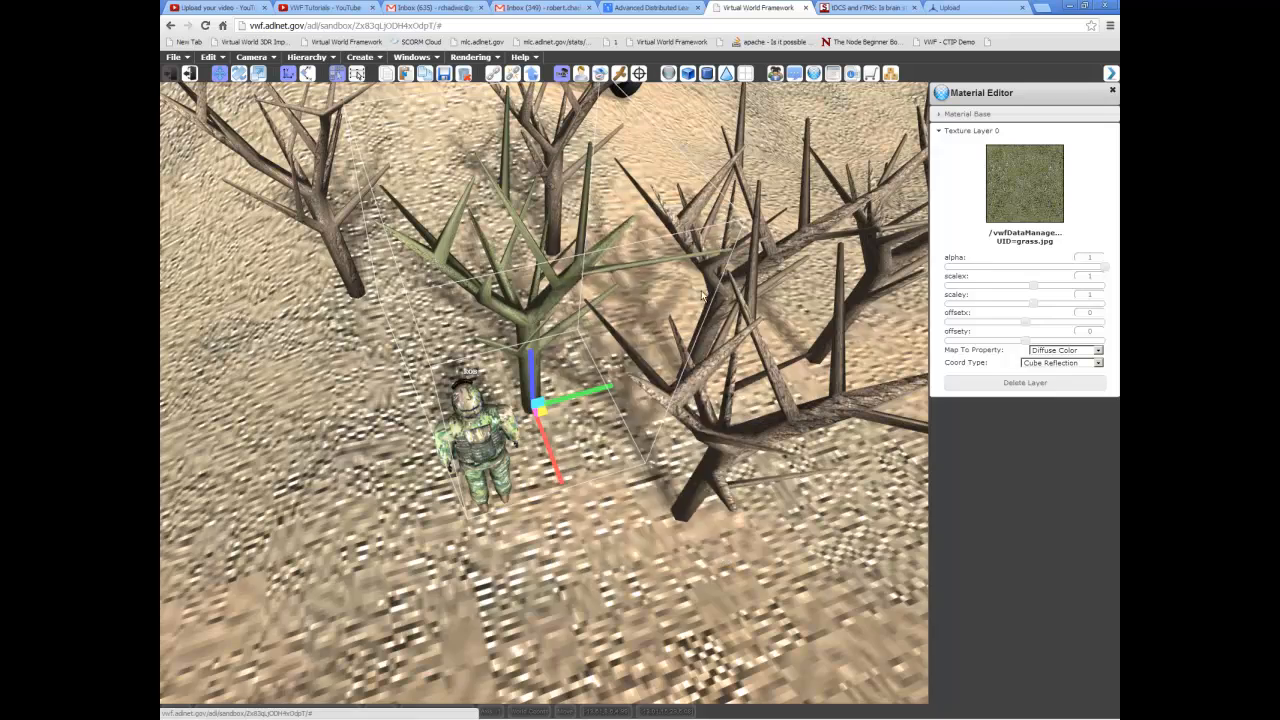
scroll(703, 274, "up", 3)
middle_click_drag(703, 274, 728, 273)
scroll(728, 273, "down", 5)
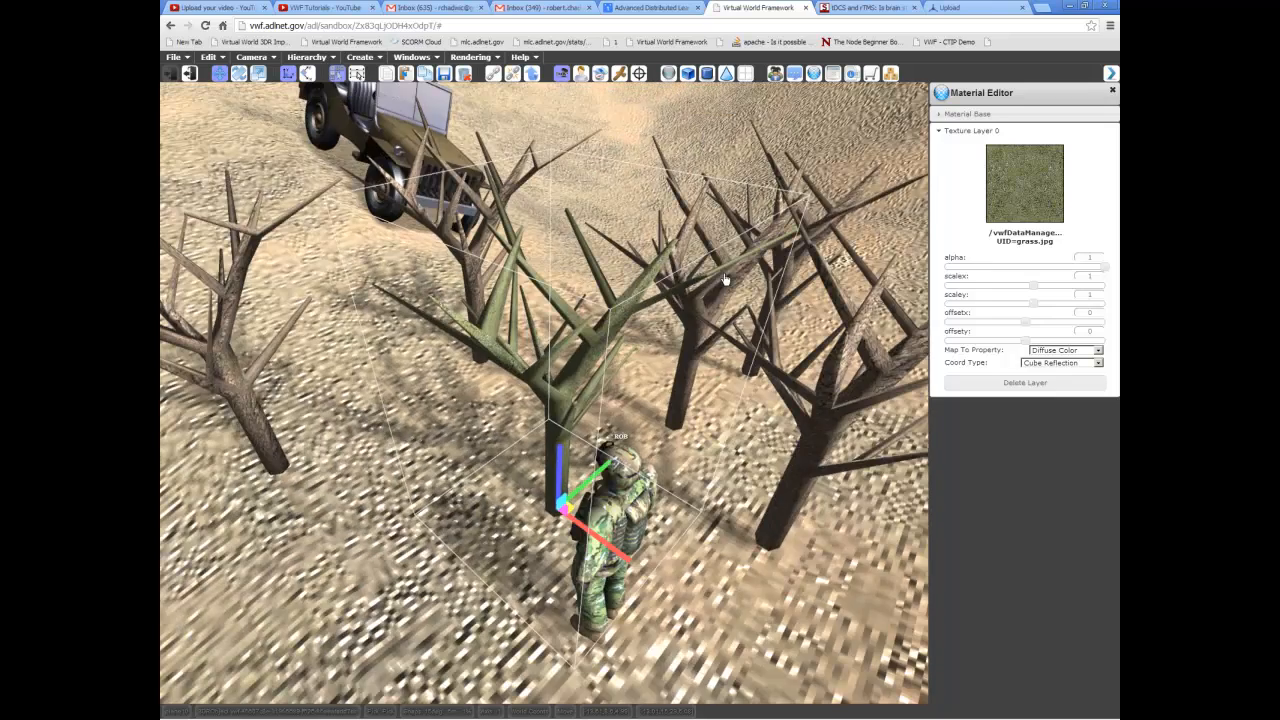
Add a Twist modifier to the grass-textured tree and set its twist amount to 0.74
left_click(360, 57)
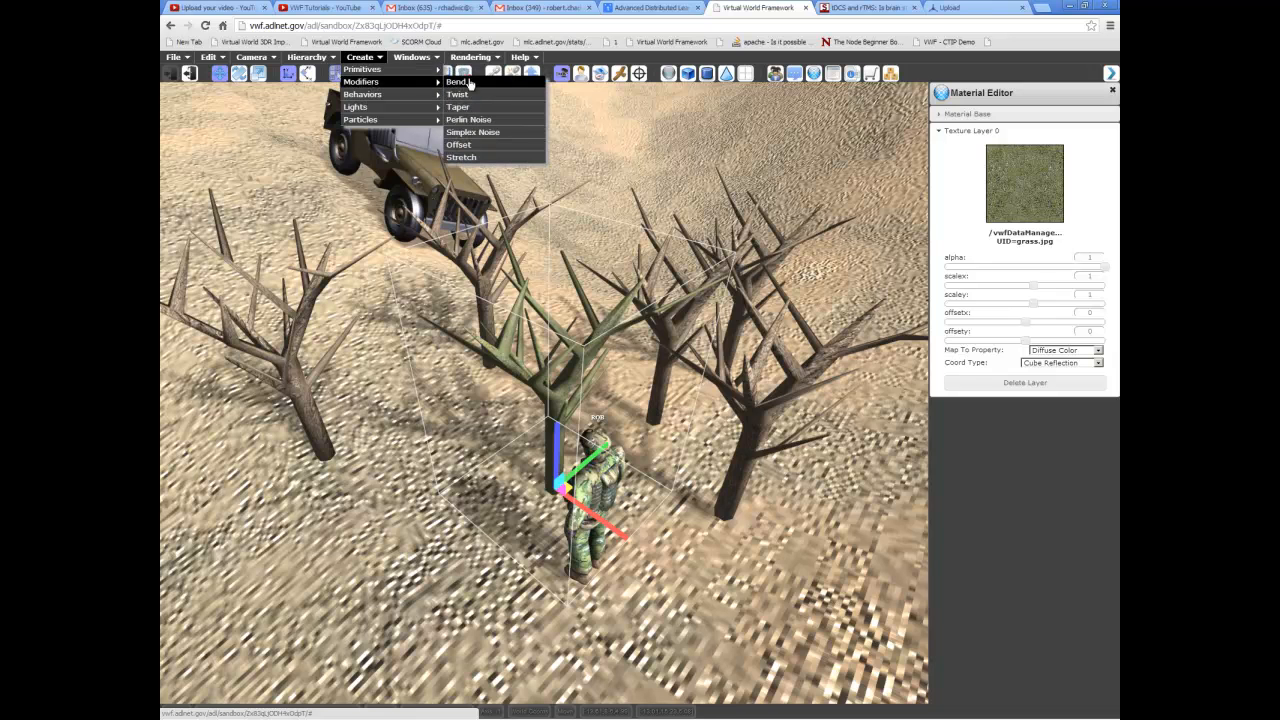
left_click(852, 74)
left_click(1112, 267)
left_click(1010, 248)
left_click_drag(1027, 195, 1087, 195)
mouse_move(722, 248)
middle_mouse_down()
mouse_move(797, 226)
mouse_move(720, 252)
middle_mouse_up()
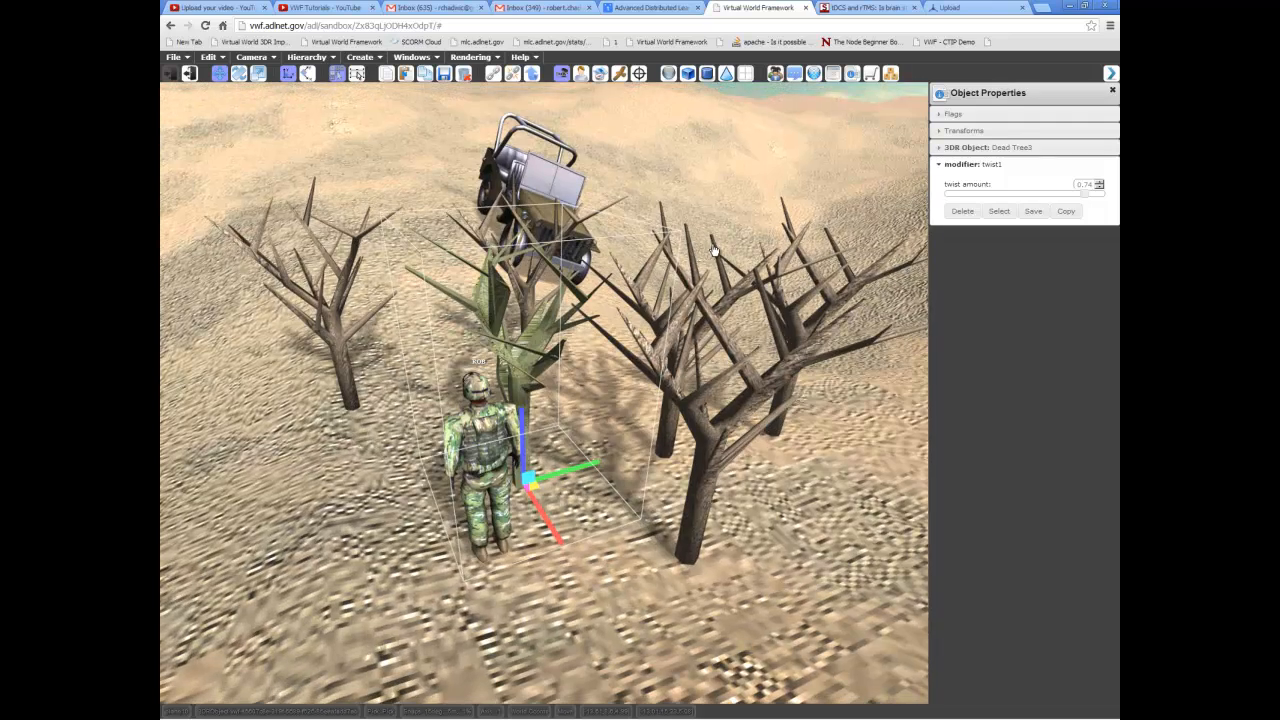